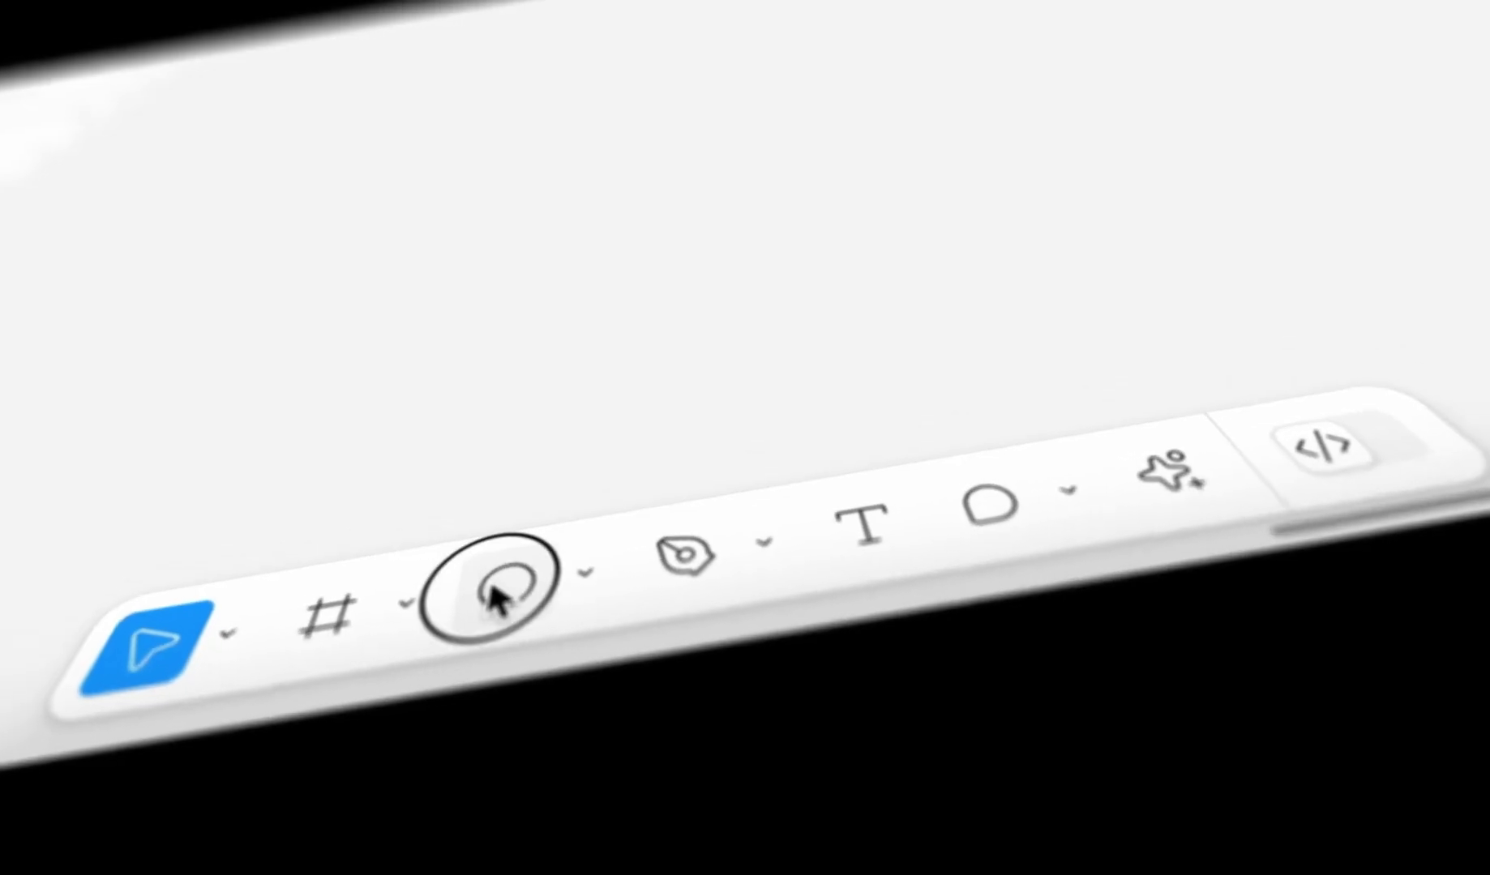
- Draw a 220×220 circle on the canvas with the Ellipse tool
click(498, 589)
drag(560, 296, 947, 199)
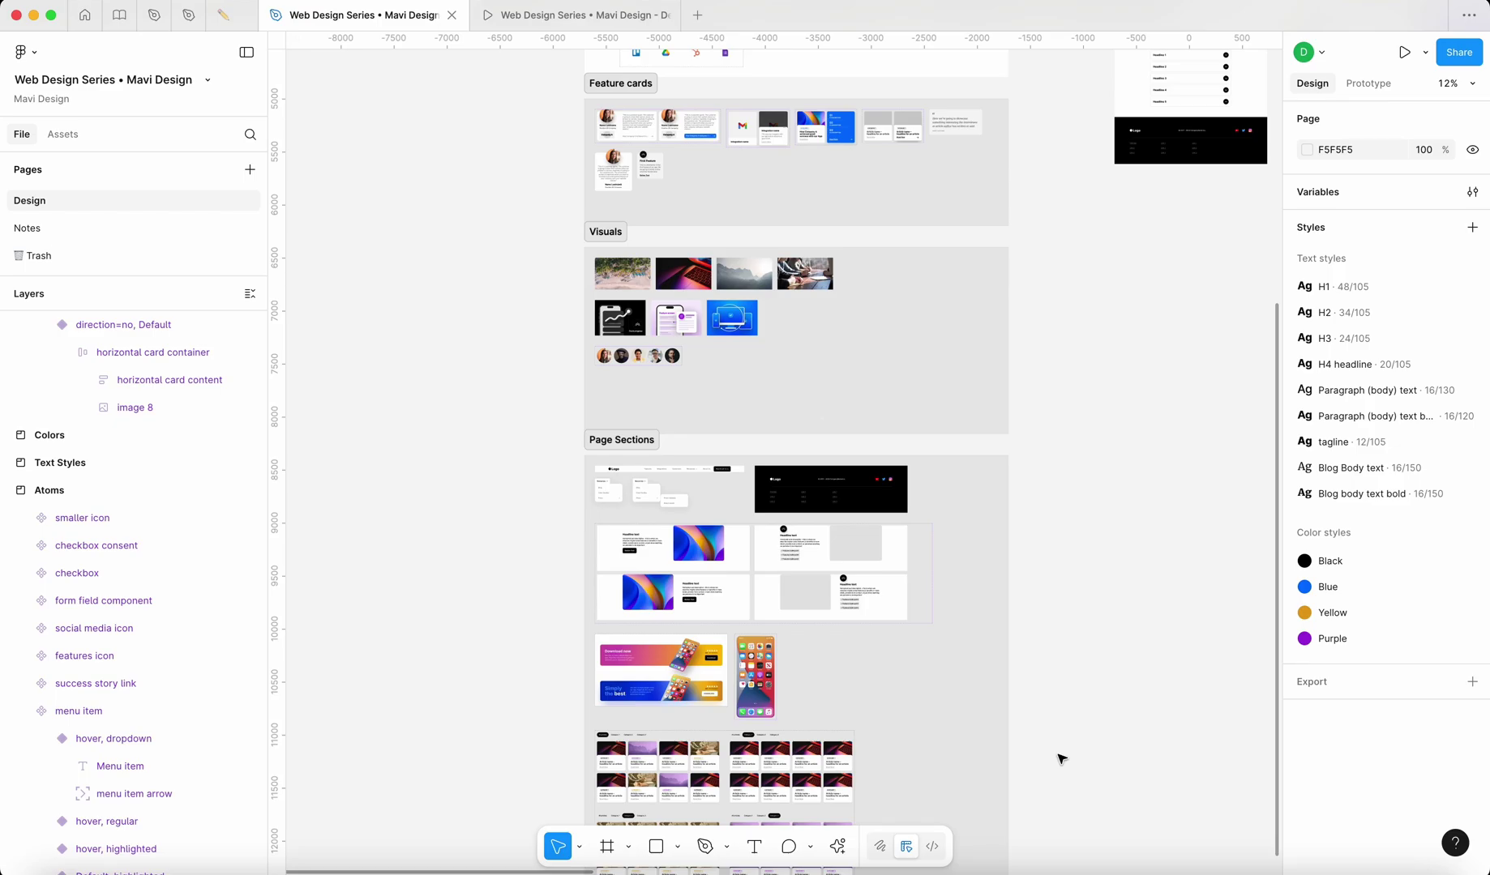
- Scroll the canvas to the horizontal card component set in the Page Sections frame
scroll(932, 656, down, 3)
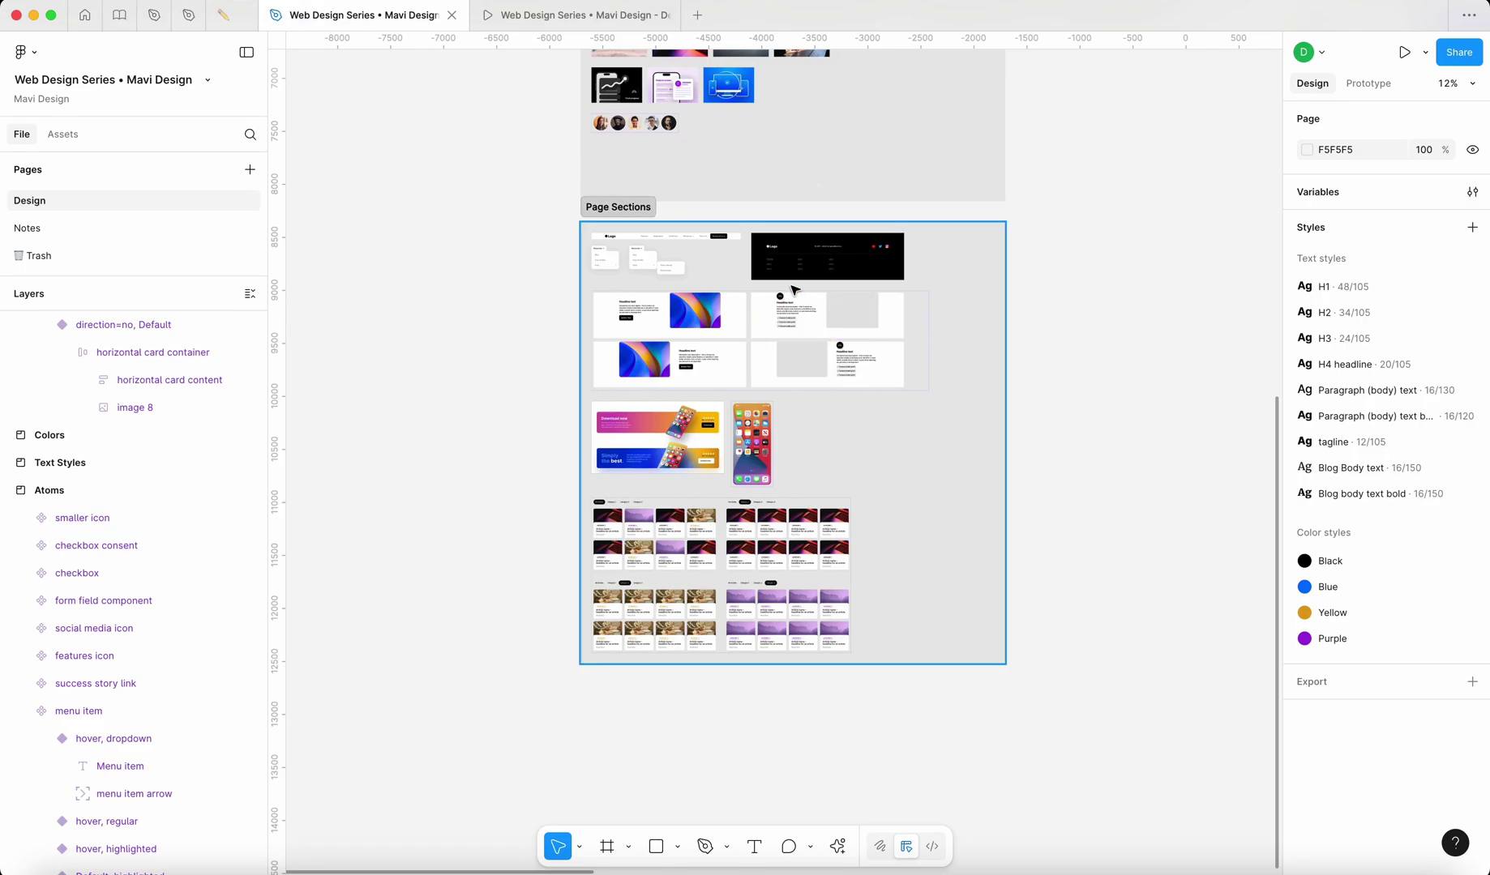
scroll(792, 288, up, 5)
scroll(792, 289, down, 3)
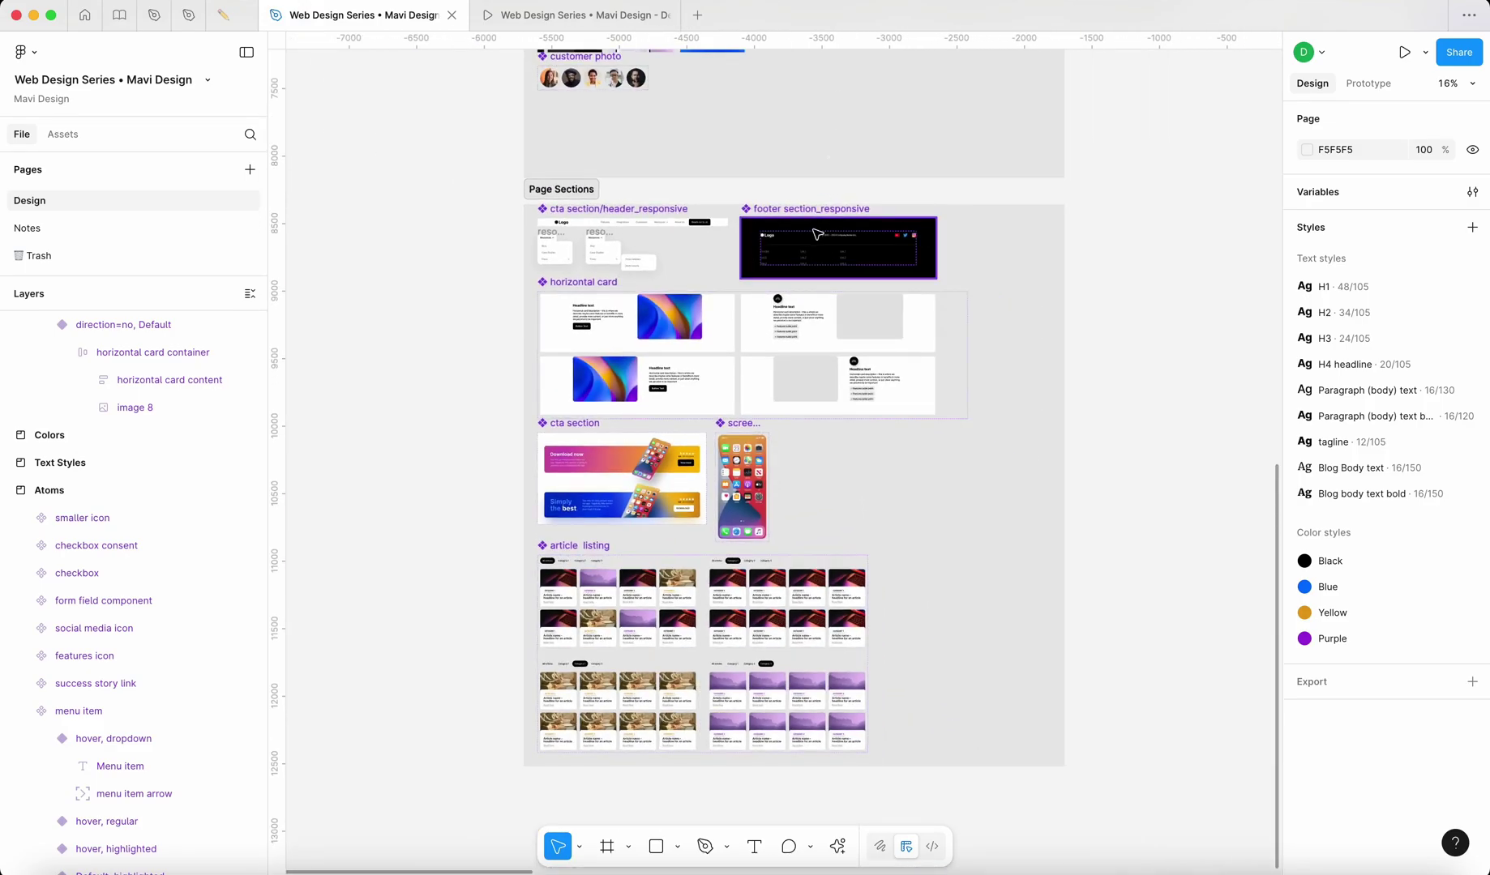
scroll(815, 233, up, 2)
scroll(815, 232, down, 2)
scroll(684, 395, right, 10)
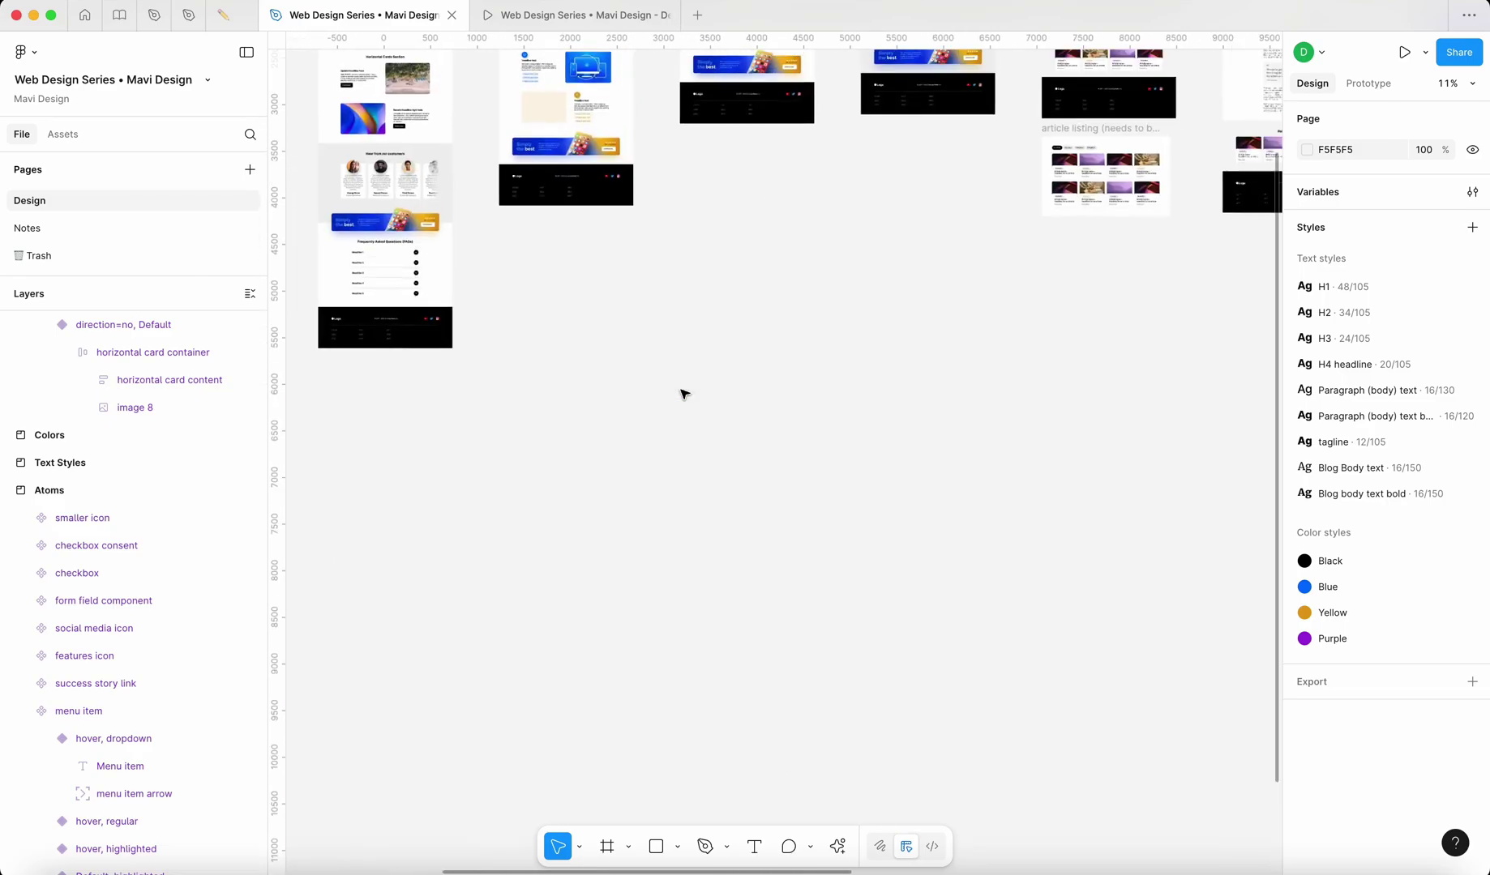
scroll(683, 395, down, 5)
scroll(585, 435, left, 3)
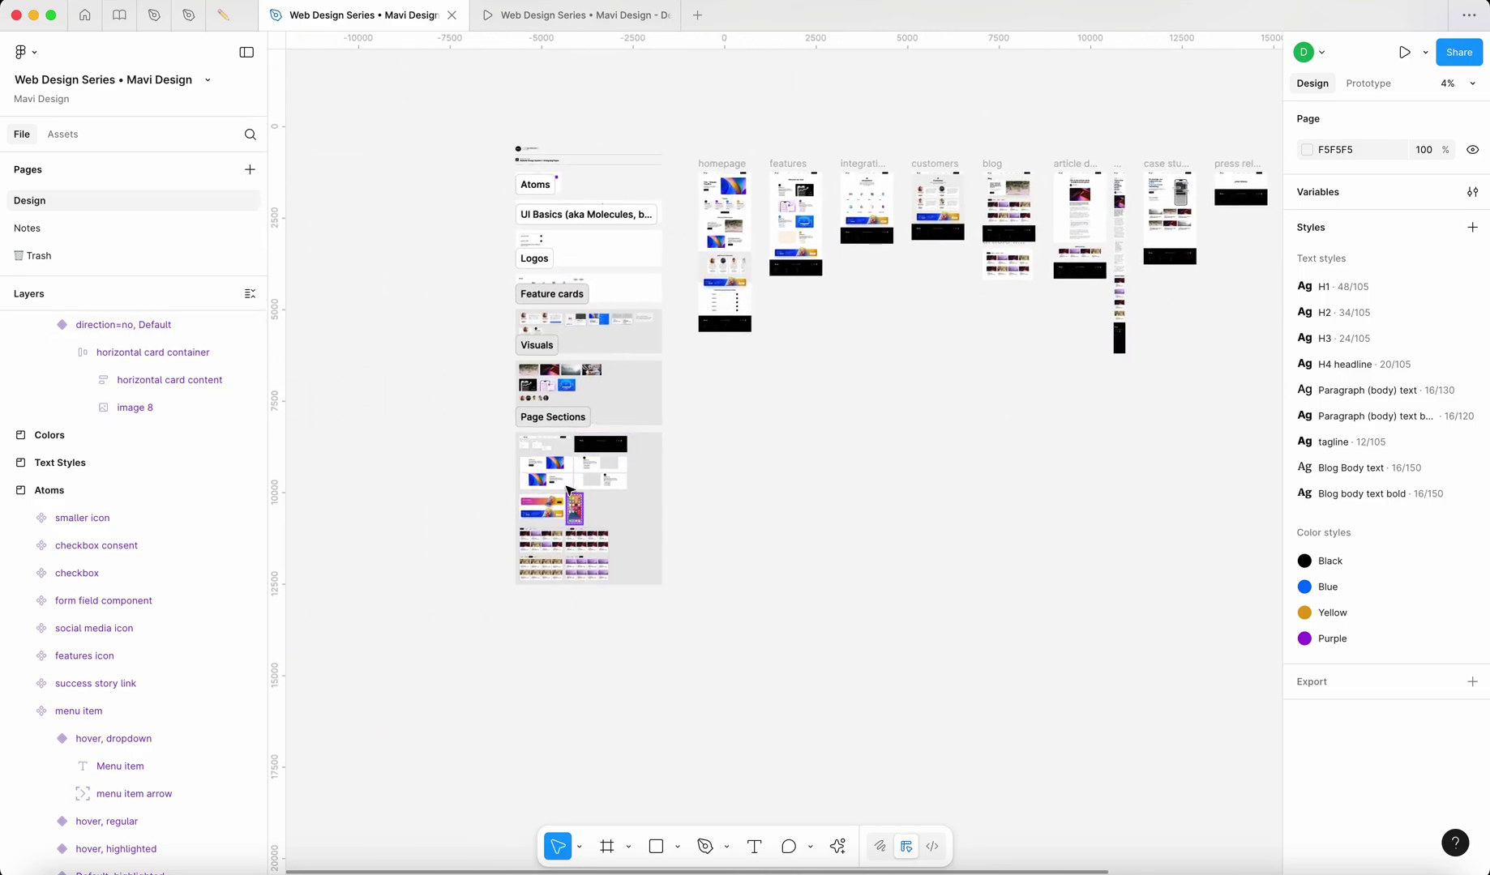
scroll(568, 490, up, 5)
scroll(461, 388, left, 1)
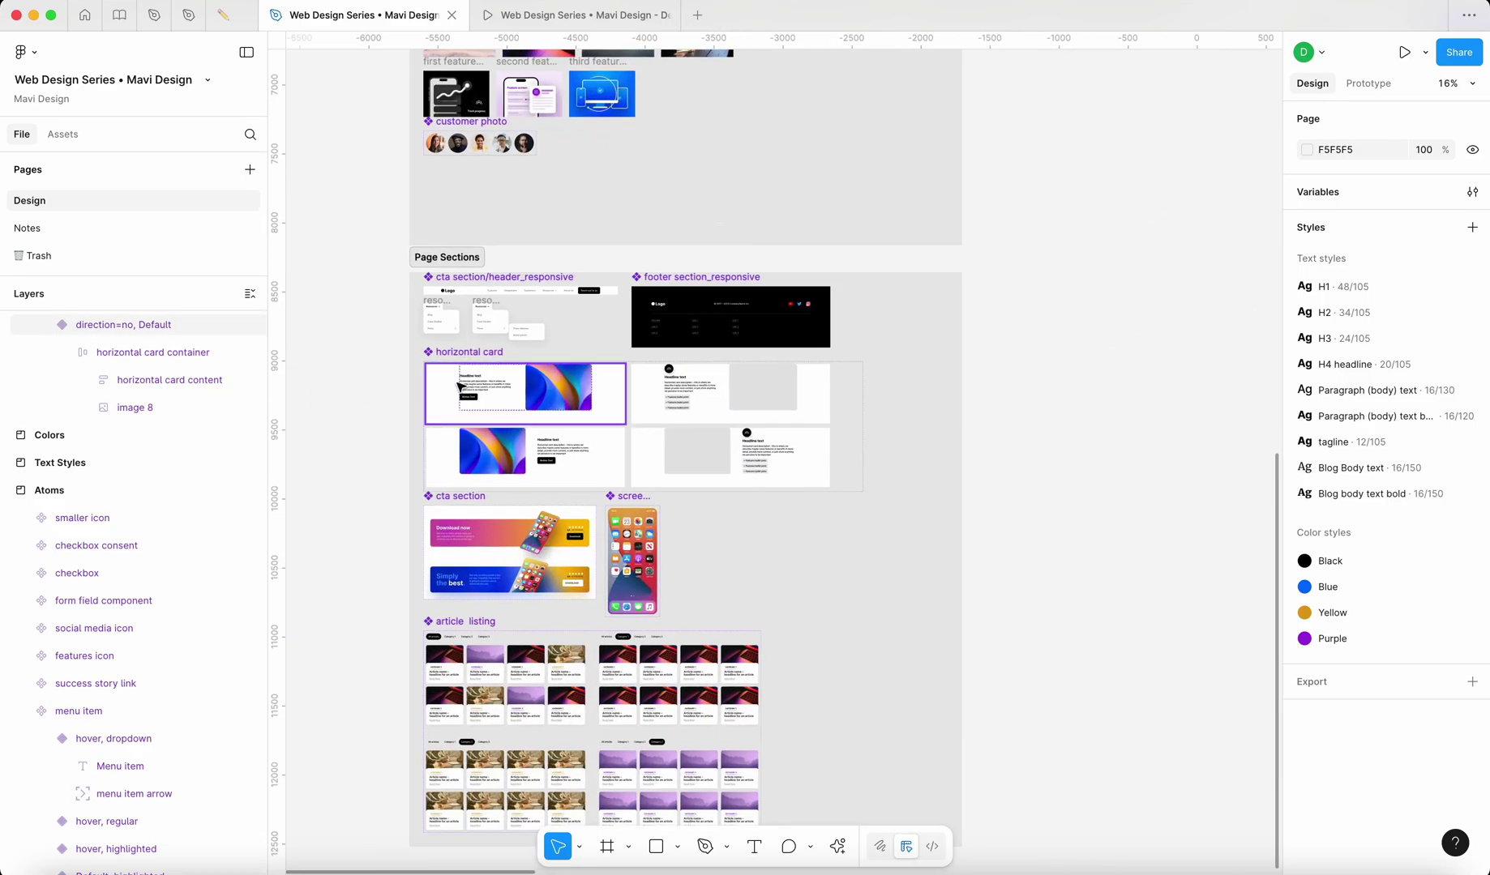
scroll(460, 387, up, 4)
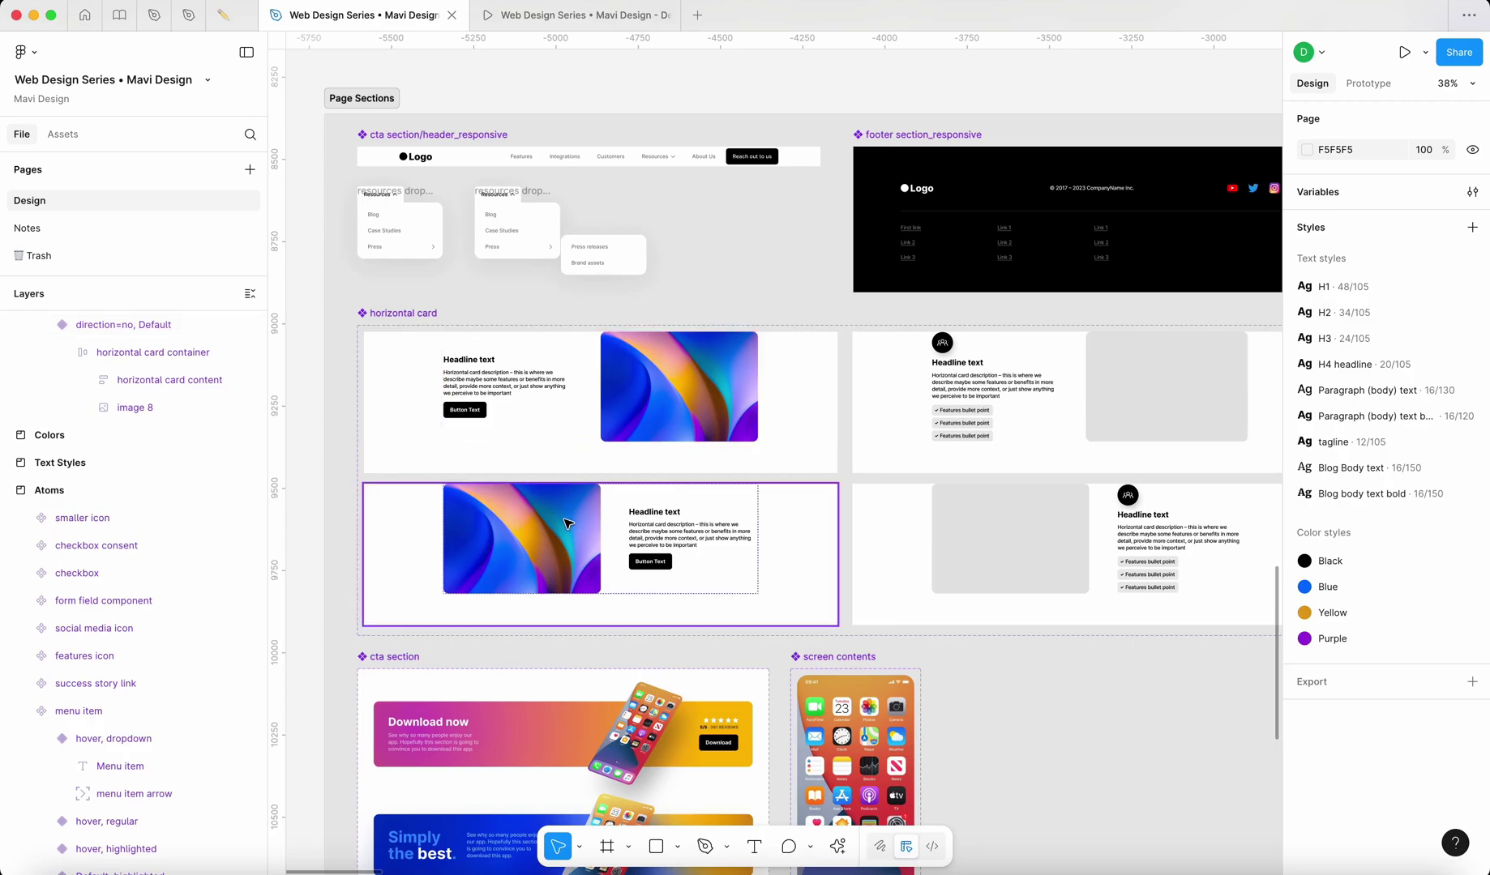
- Duplicate the horizontal card component set to the right of Page Sections
click(420, 317)
scroll(421, 319, down, 5)
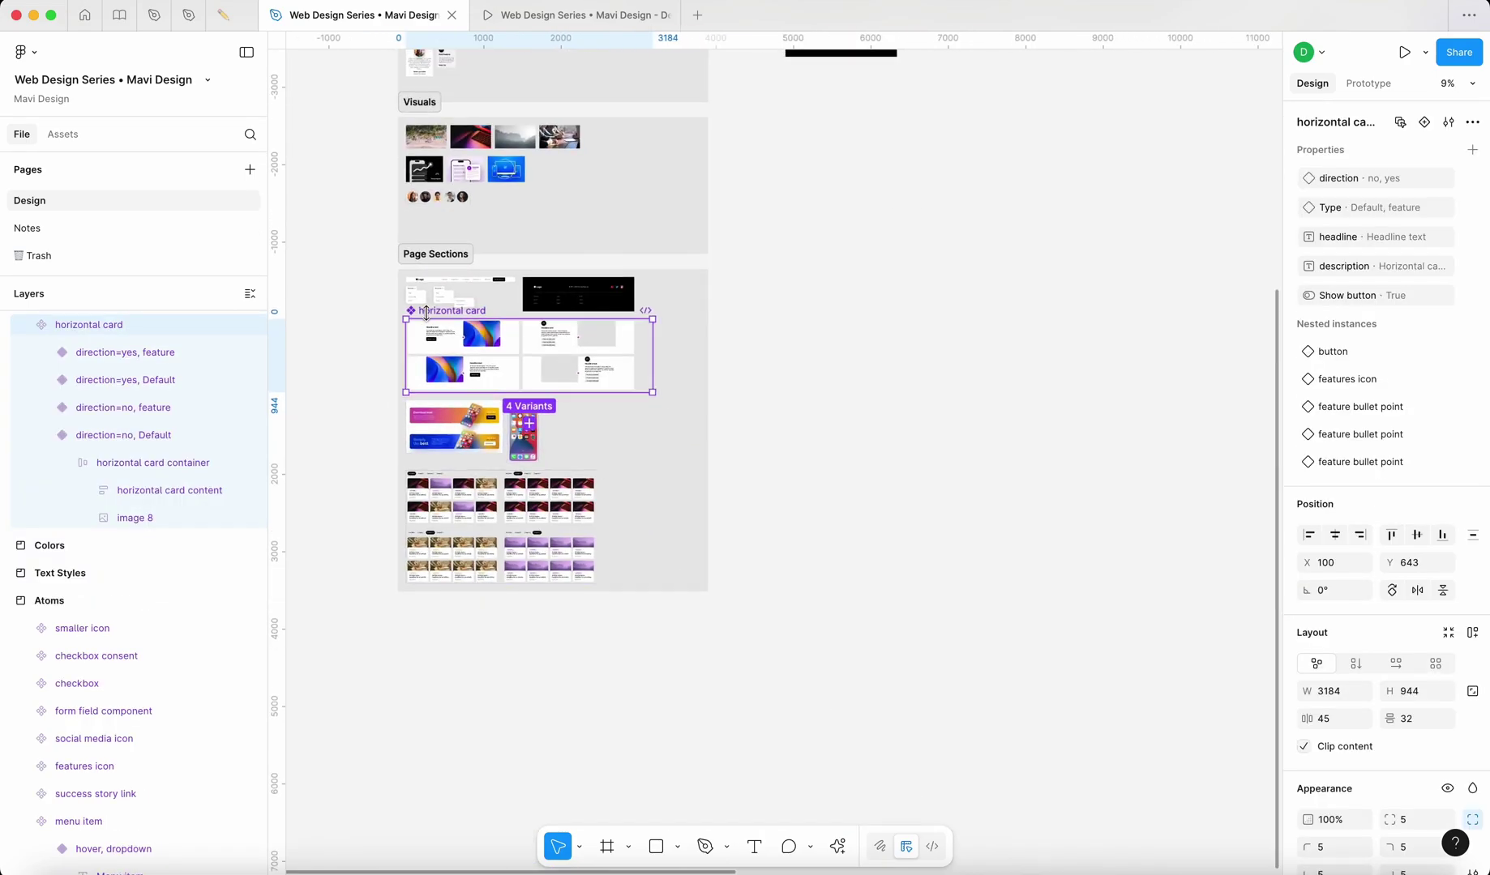
scroll(398, 315, up, 3)
scroll(398, 316, down, 3)
drag(399, 316, 916, 339)
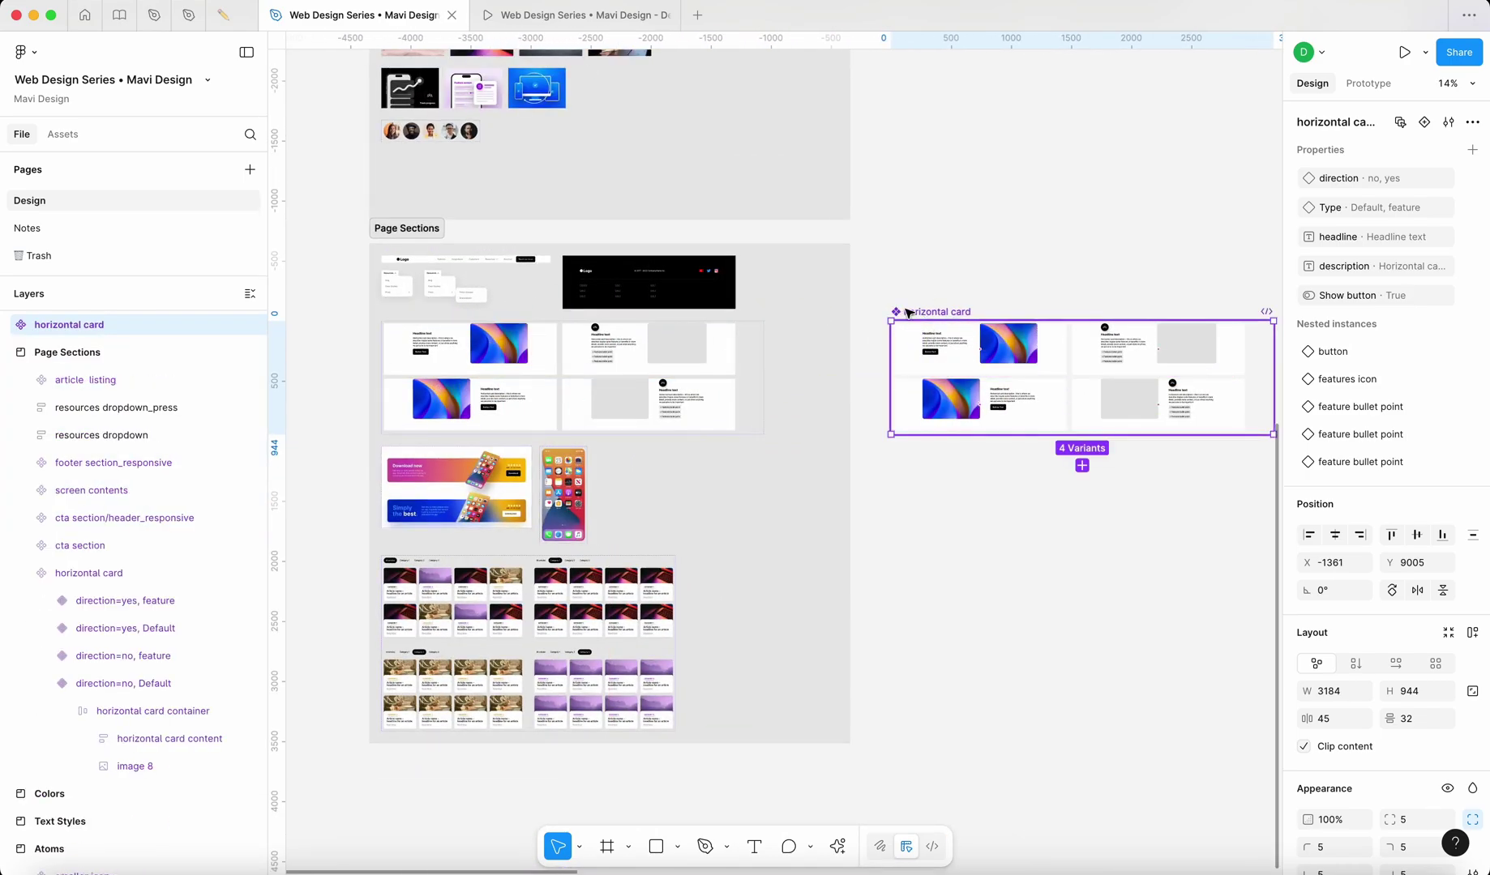
- Rename the copied set to 'horizontal card_responsive'
double_click(936, 310)
key(Right)
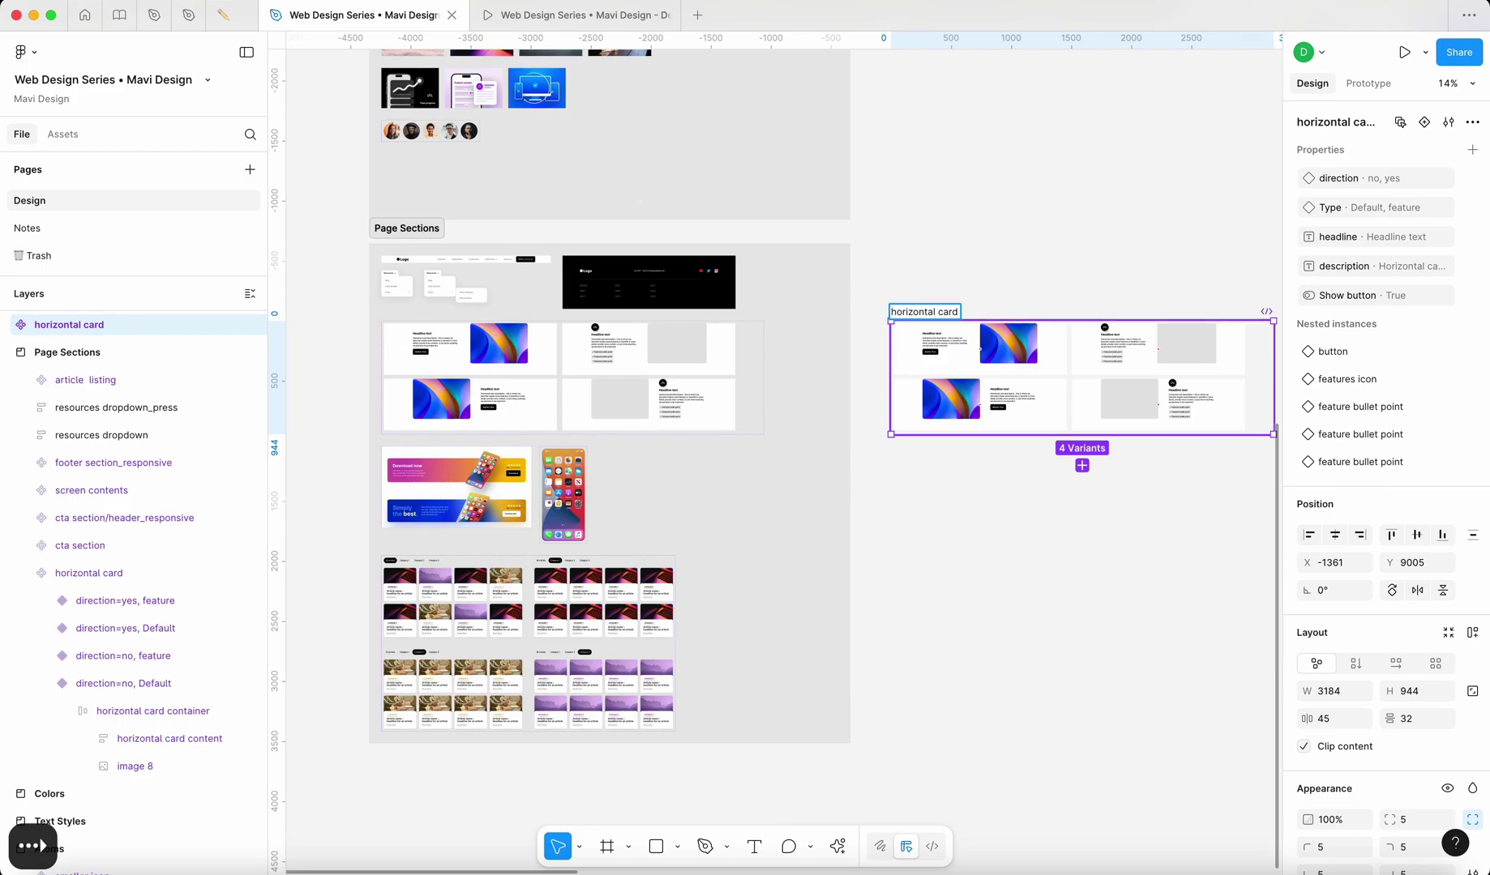
text(_responsive)
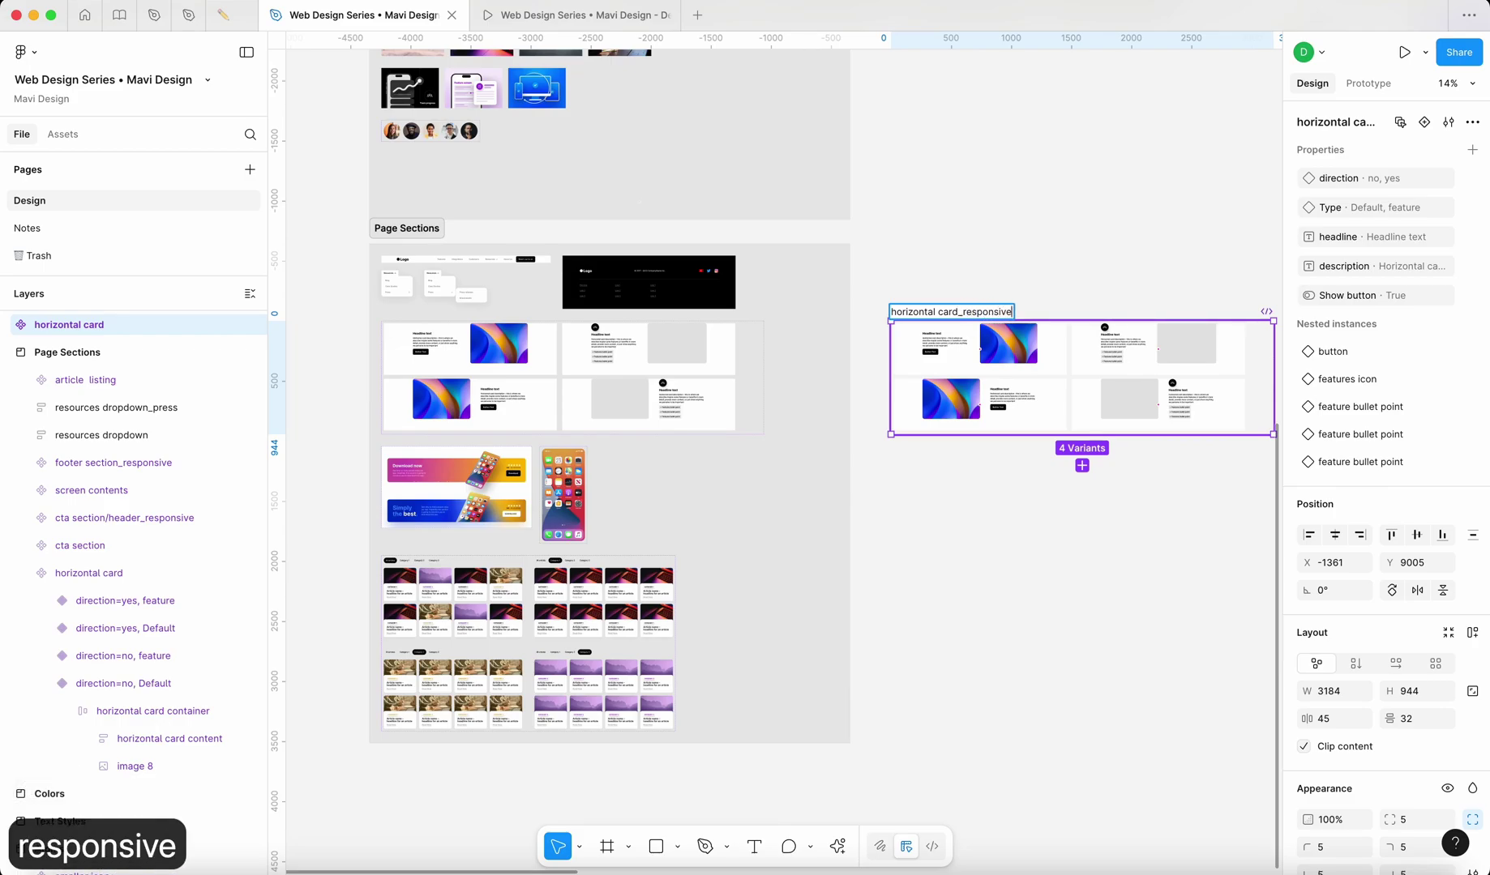
key(Return)
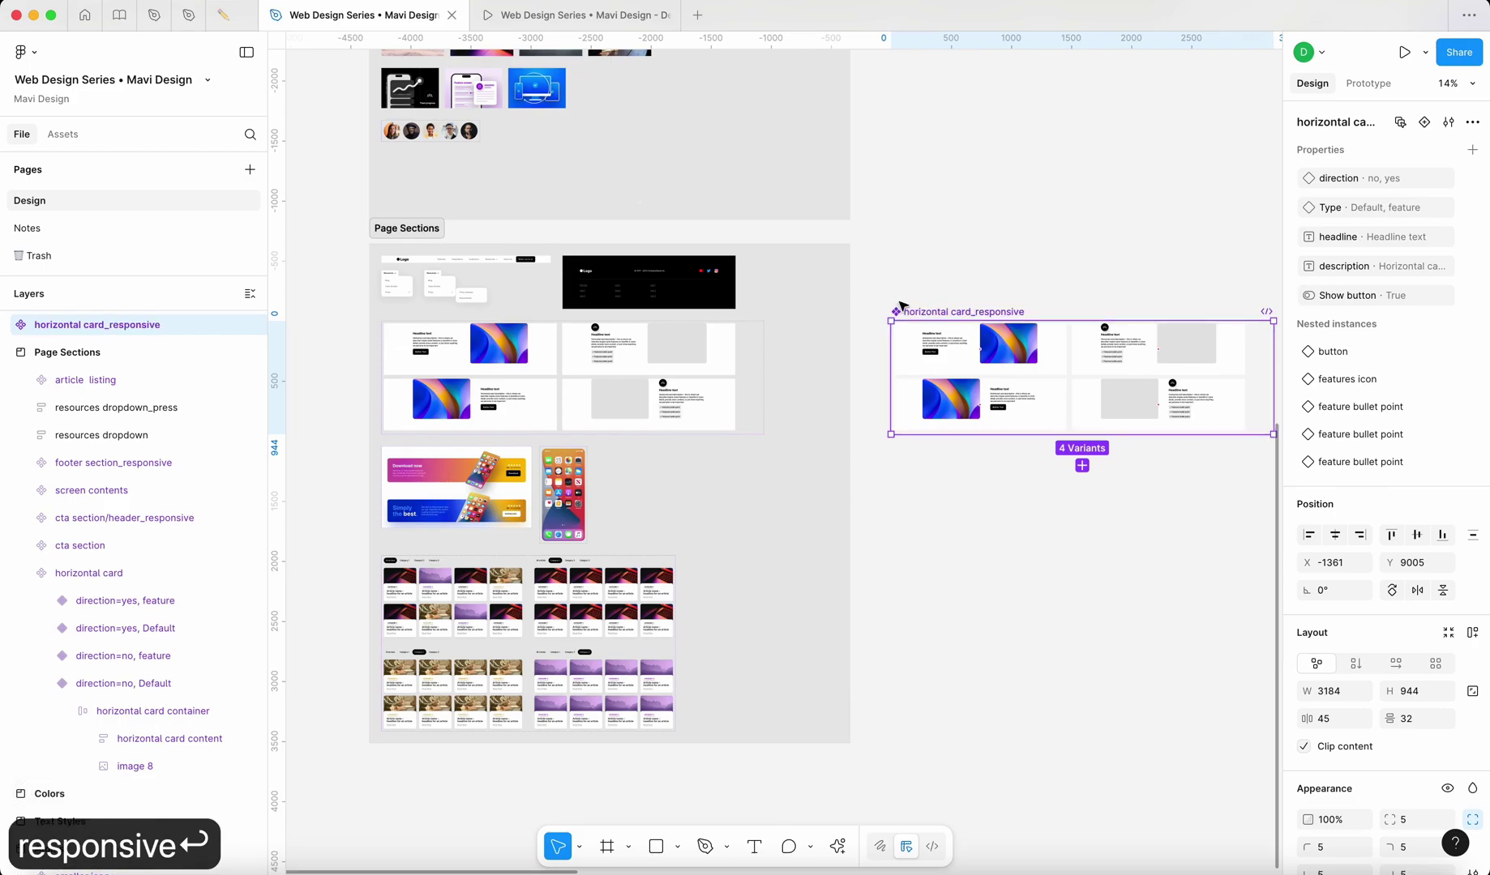
scroll(1005, 344, up, 5)
scroll(1012, 349, right, 5)
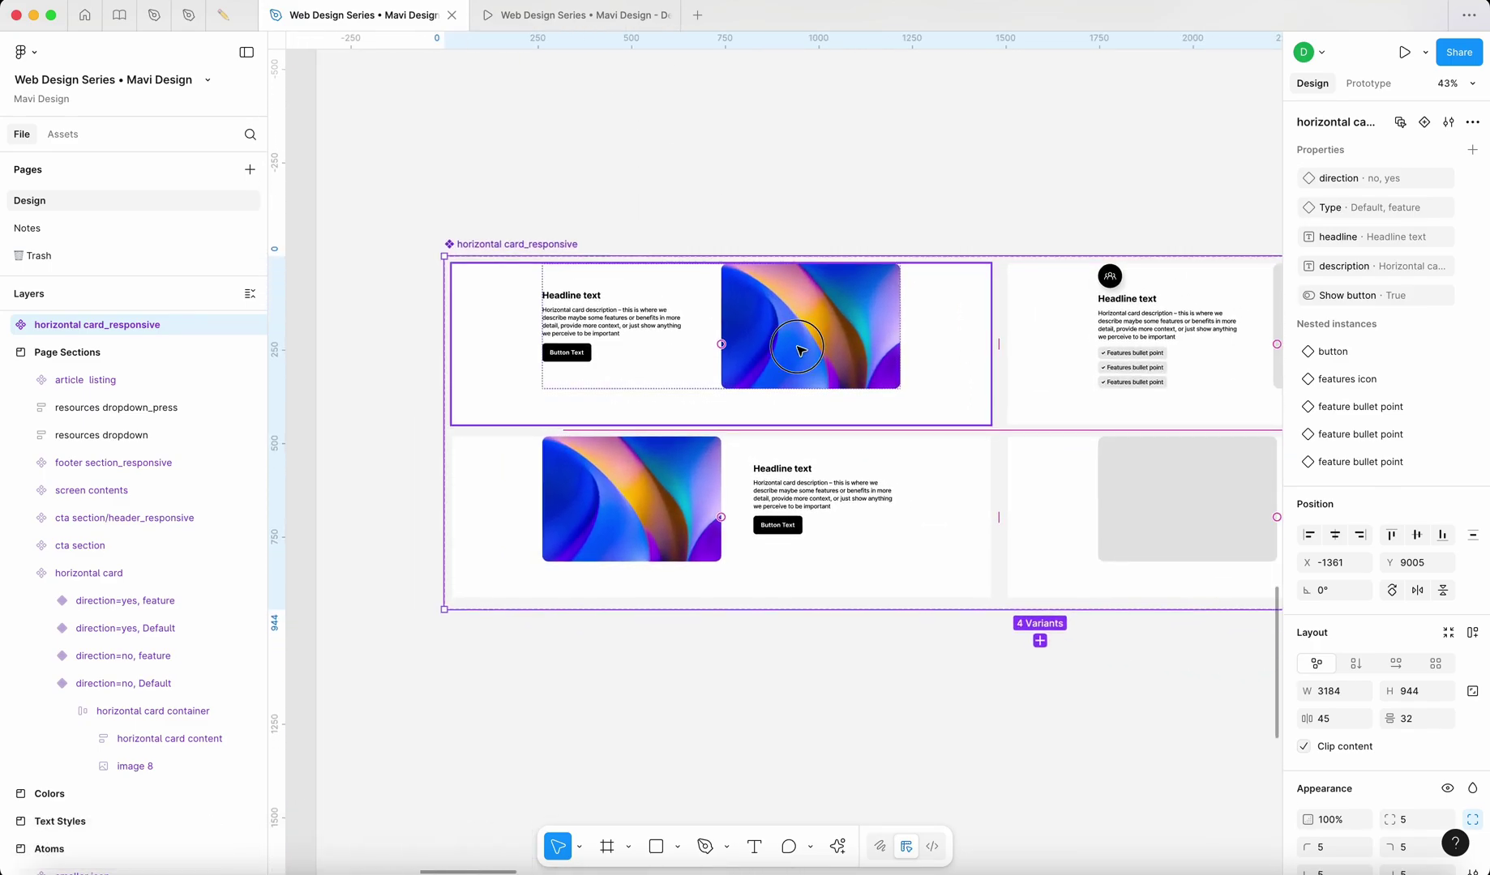
click(809, 349)
click(843, 152)
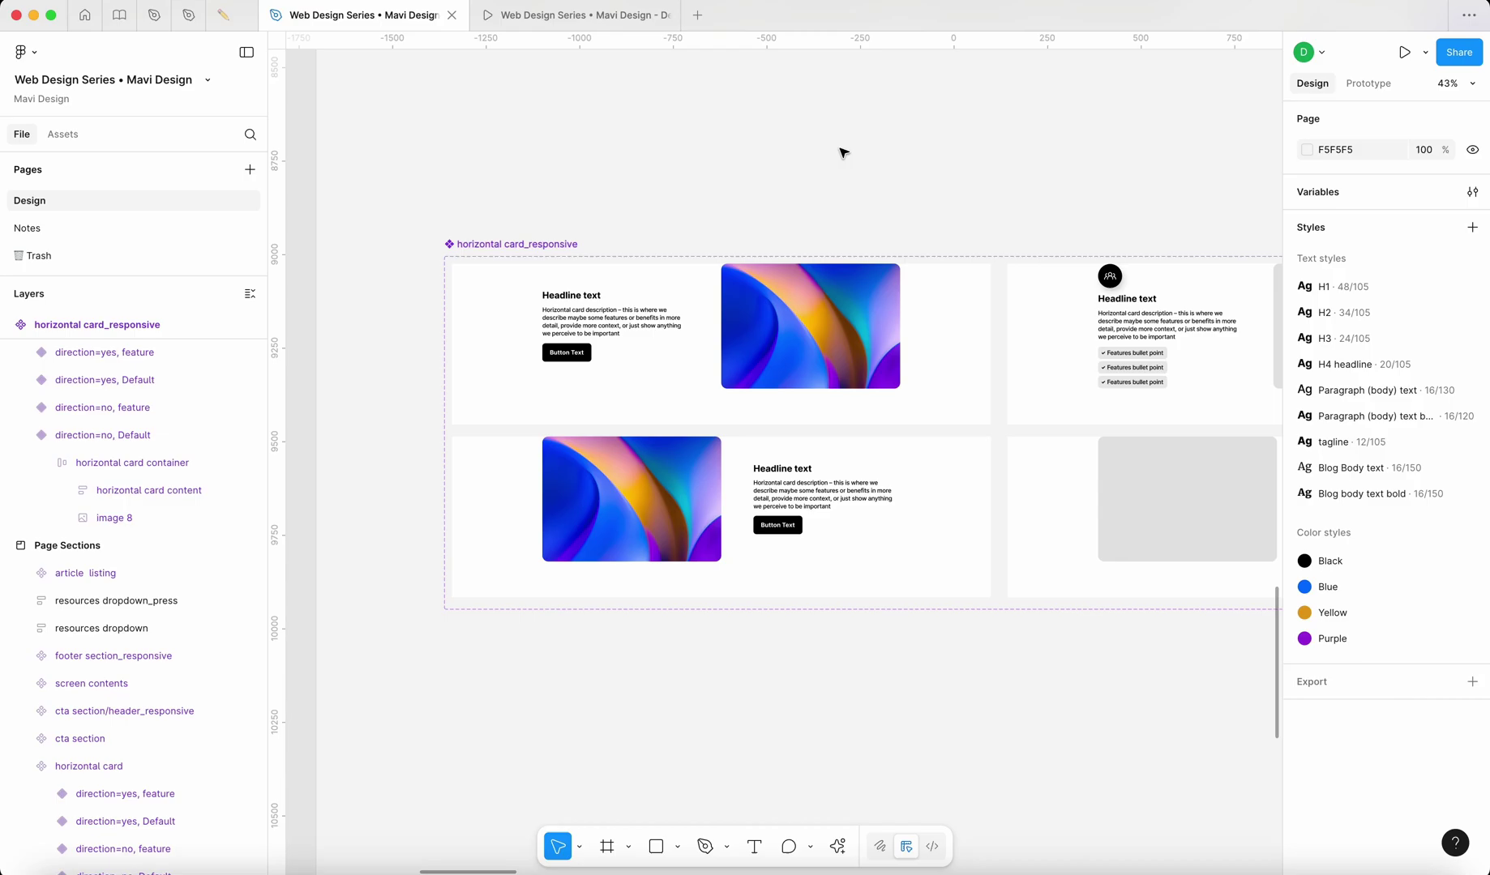
double_click(772, 333)
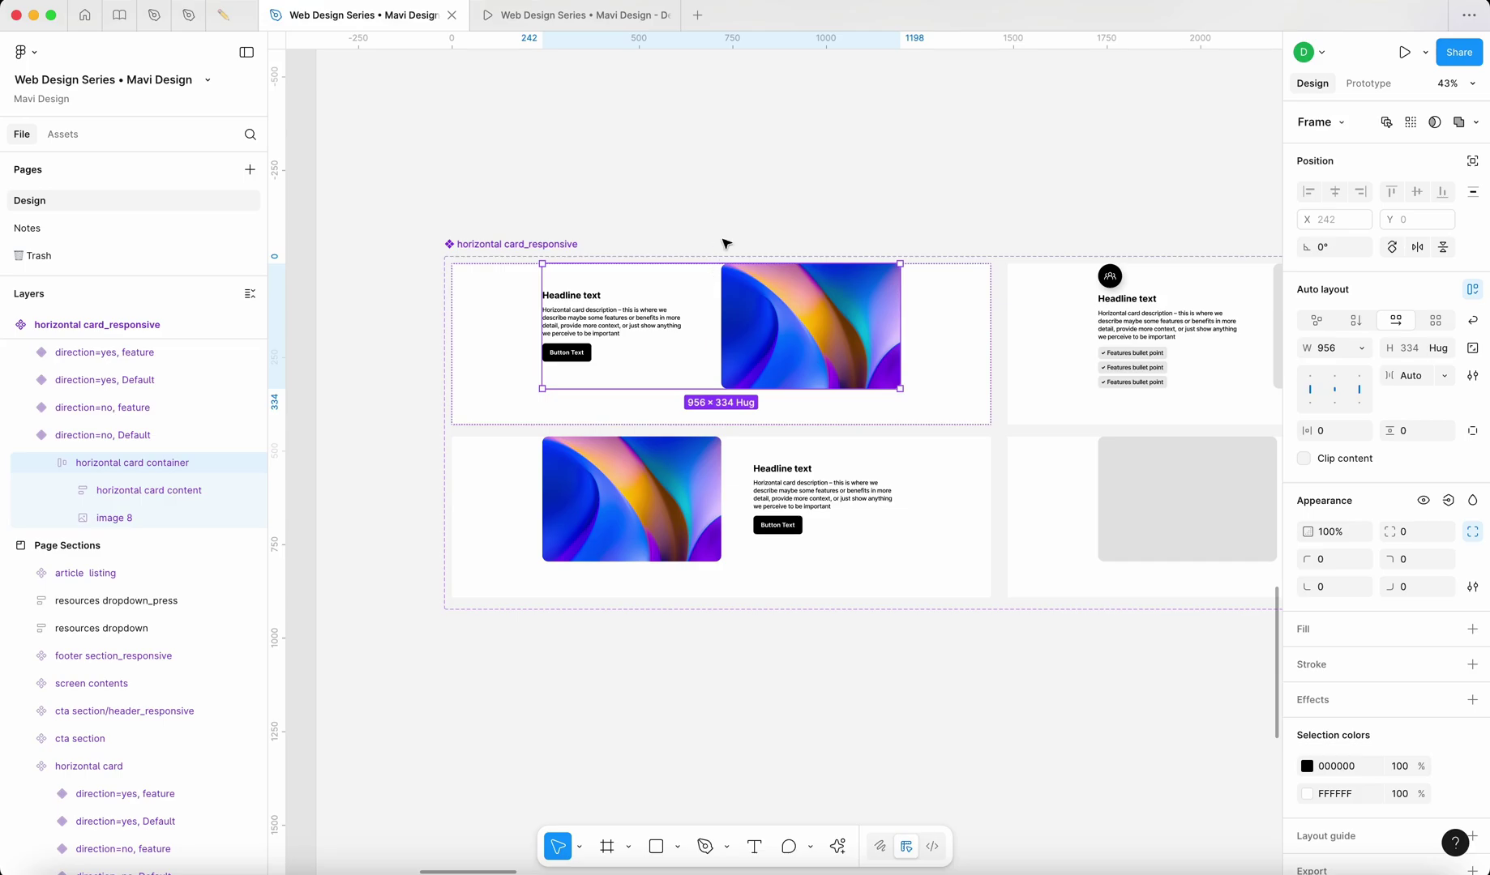
click(728, 193)
key(ctrl+z)
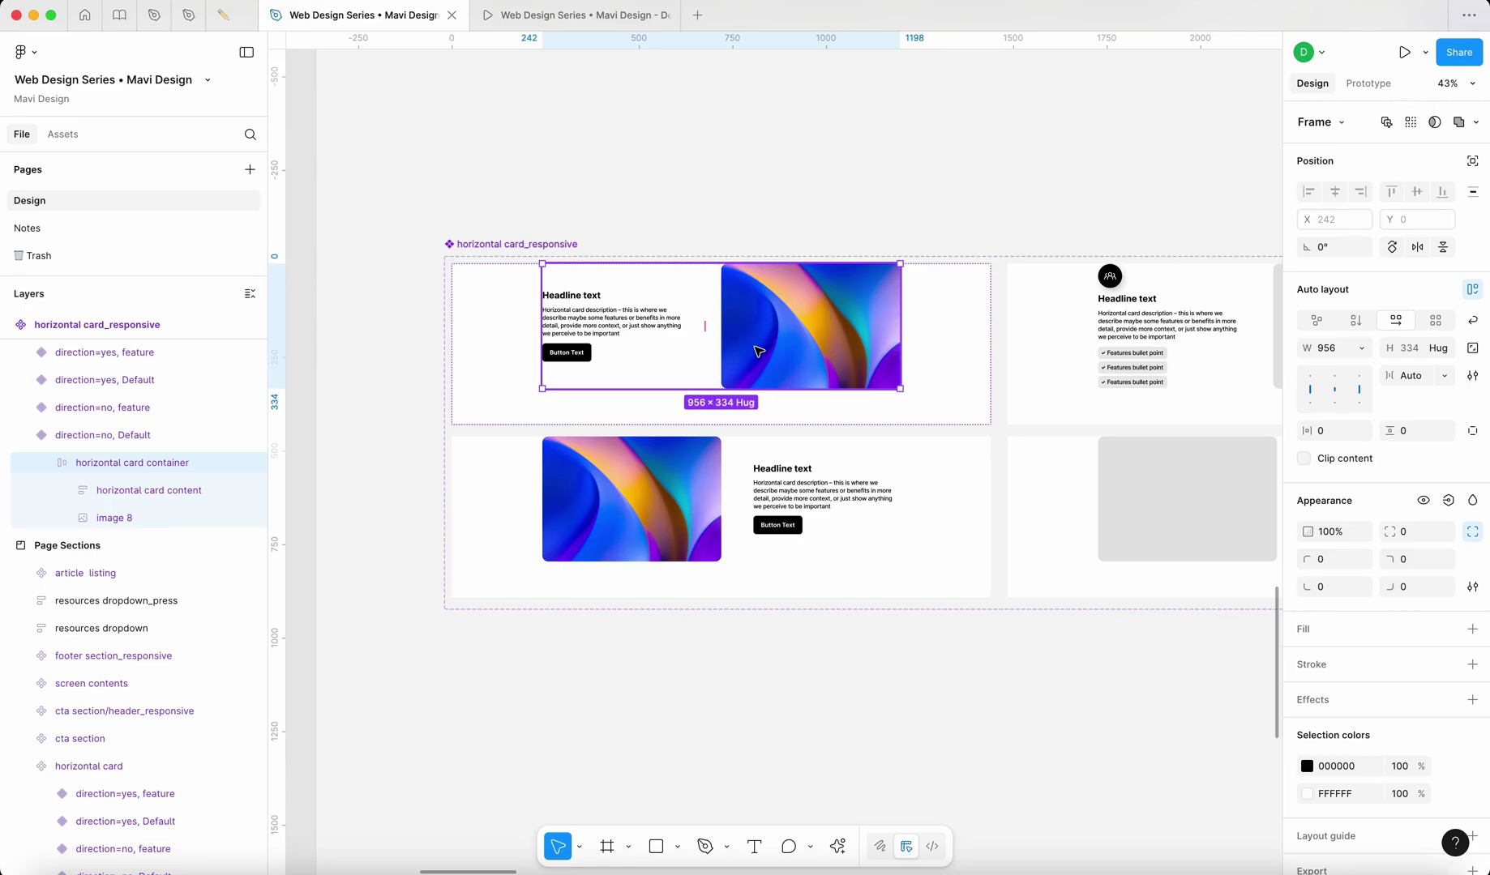
click(746, 162)
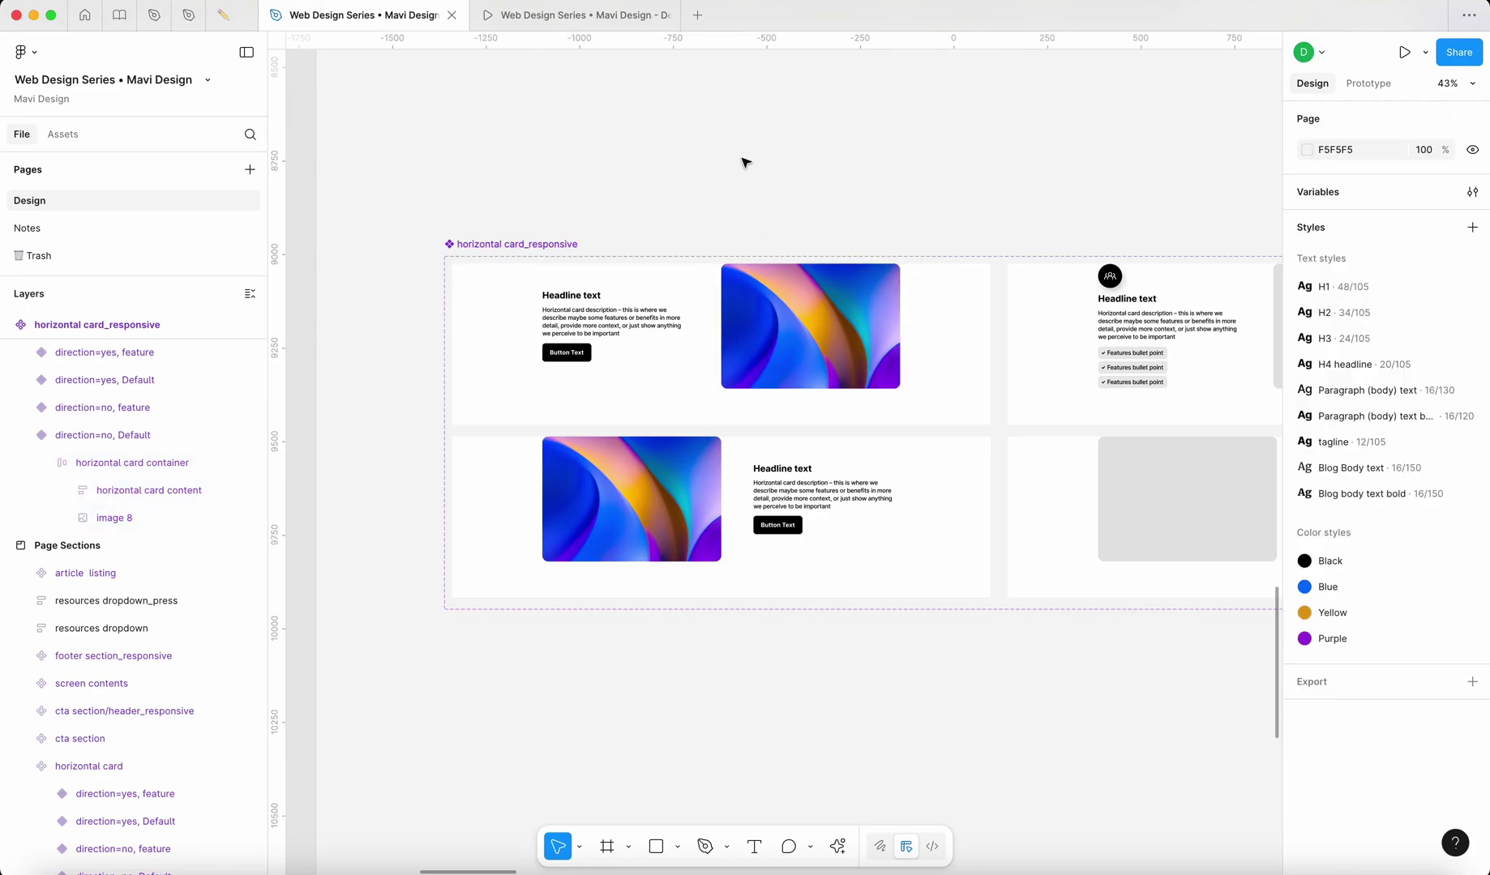
scroll(746, 163, down, 3)
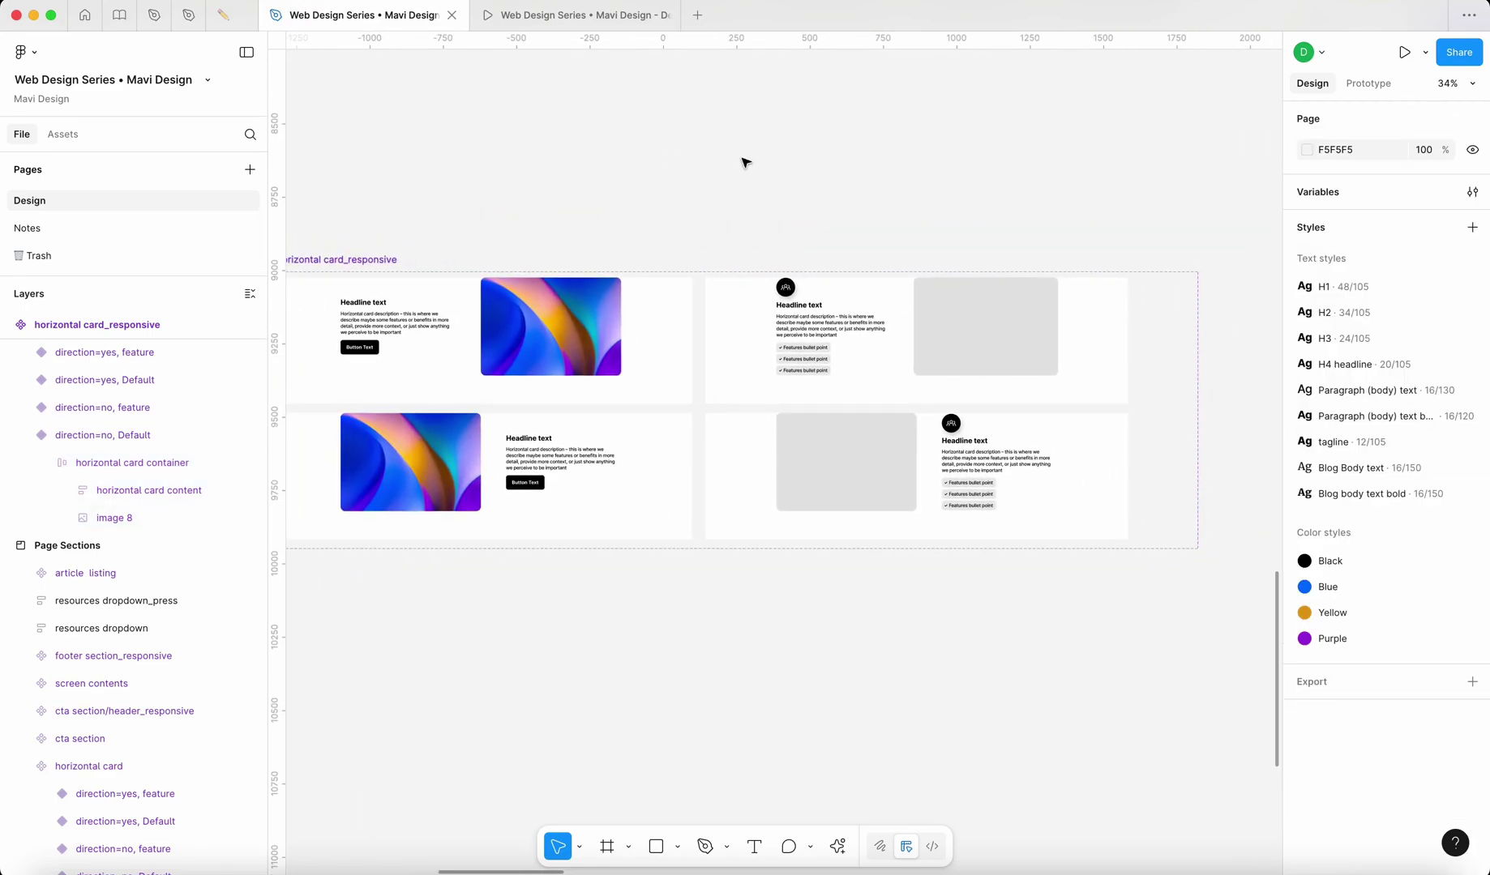
scroll(698, 324, down, 3)
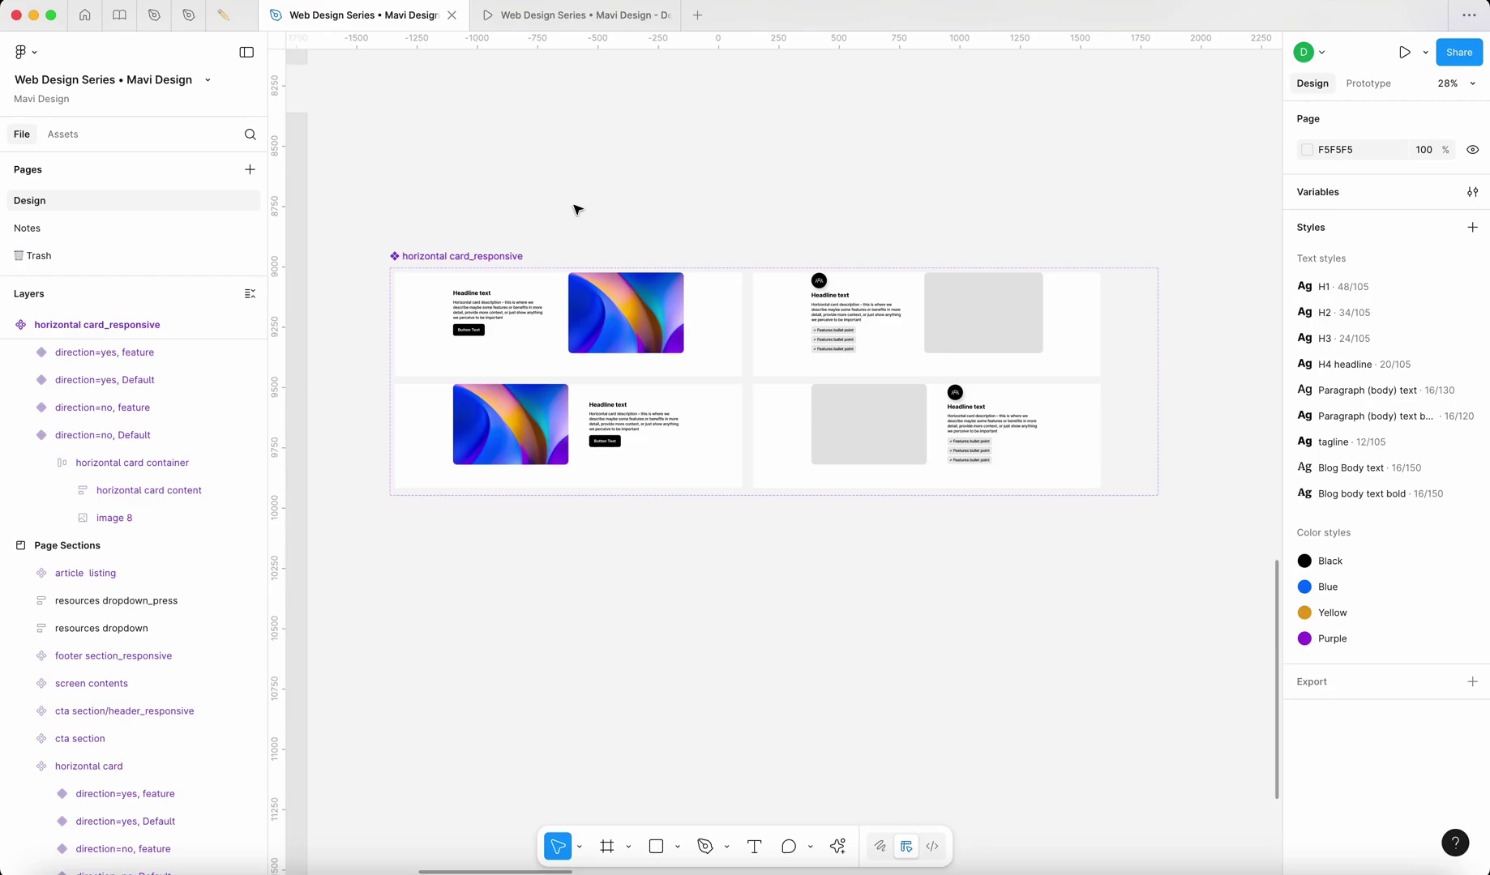
drag(342, 220, 1159, 544)
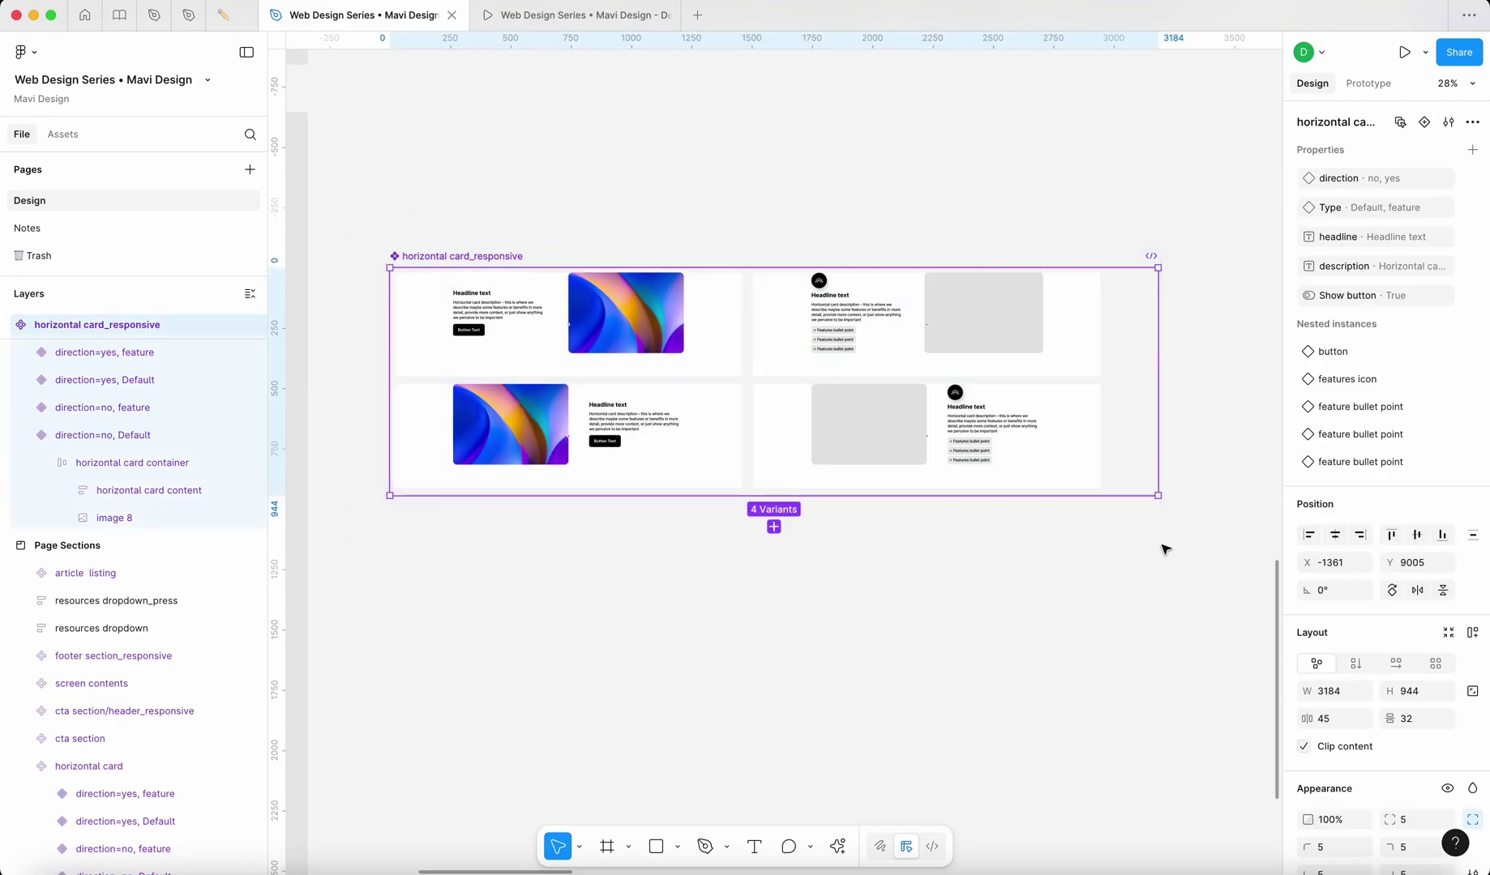
click(1152, 592)
double_click(582, 341)
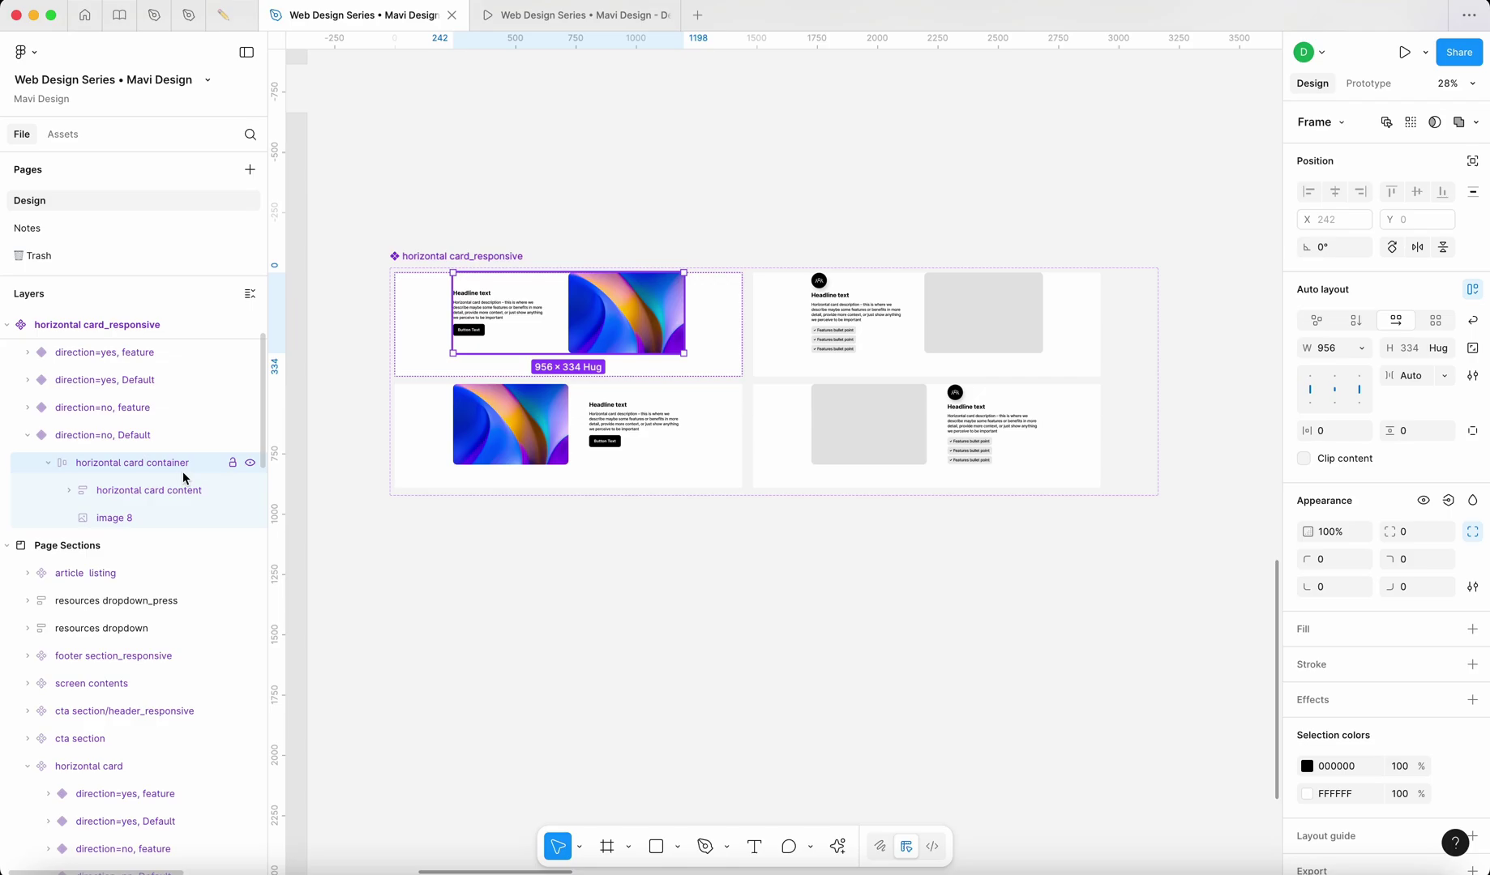
click(1361, 349)
click(1369, 387)
click(740, 204)
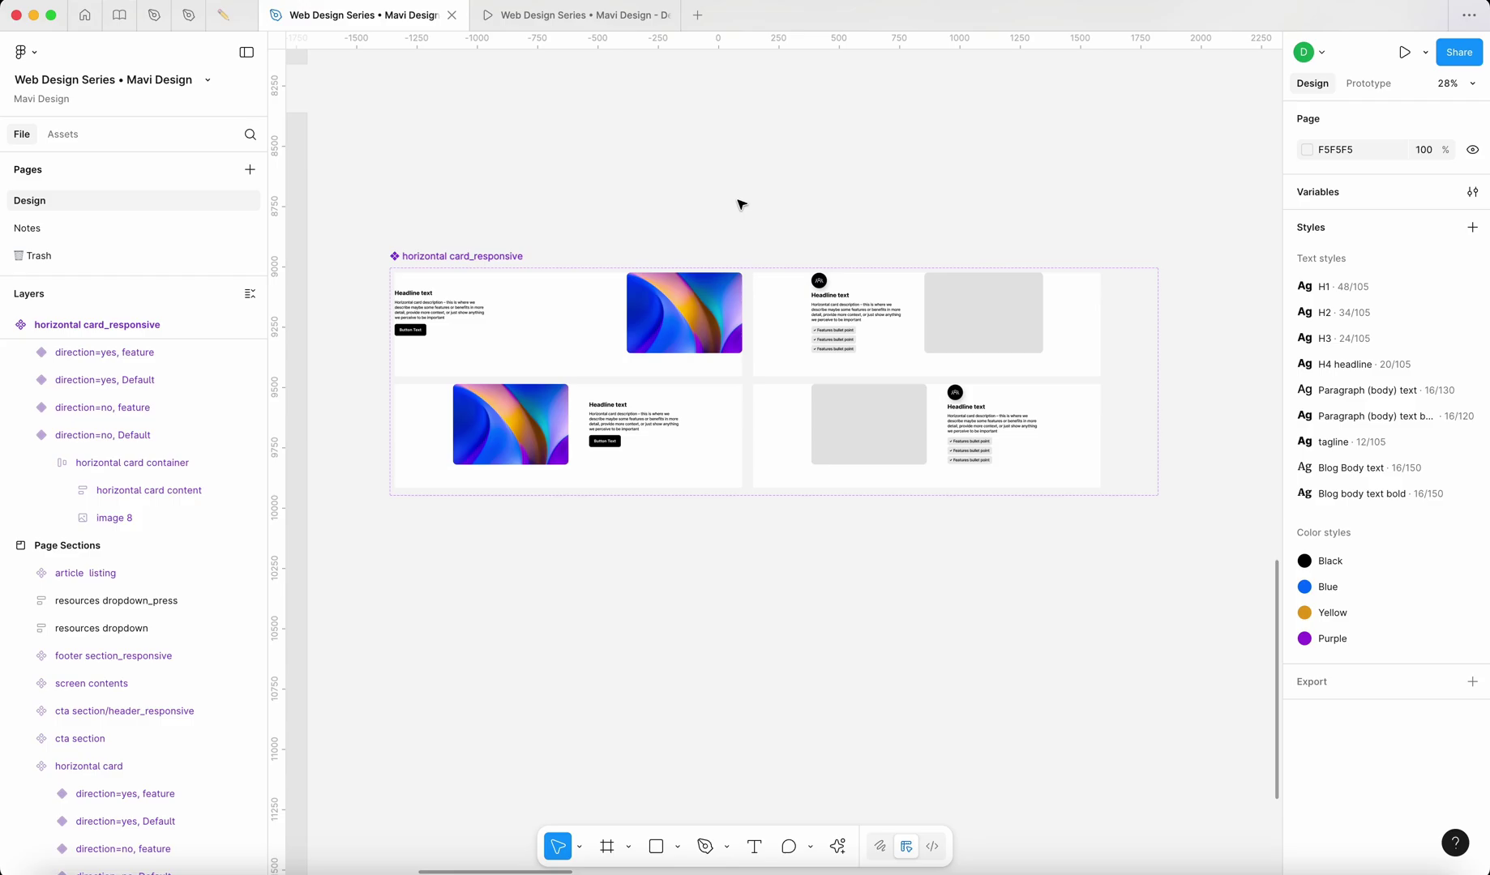
double_click(702, 272)
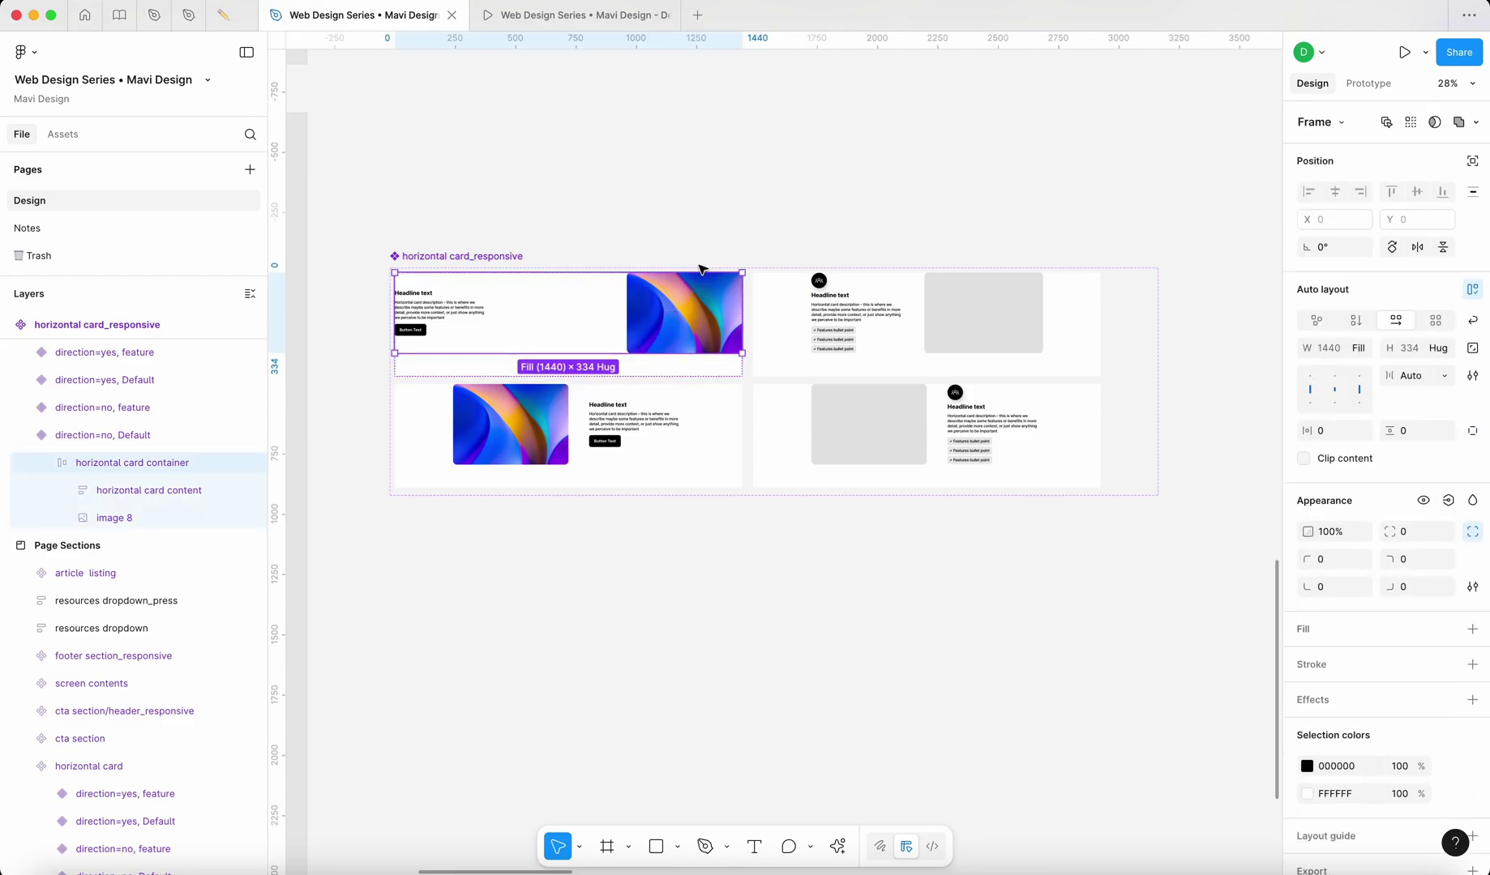
click(665, 313)
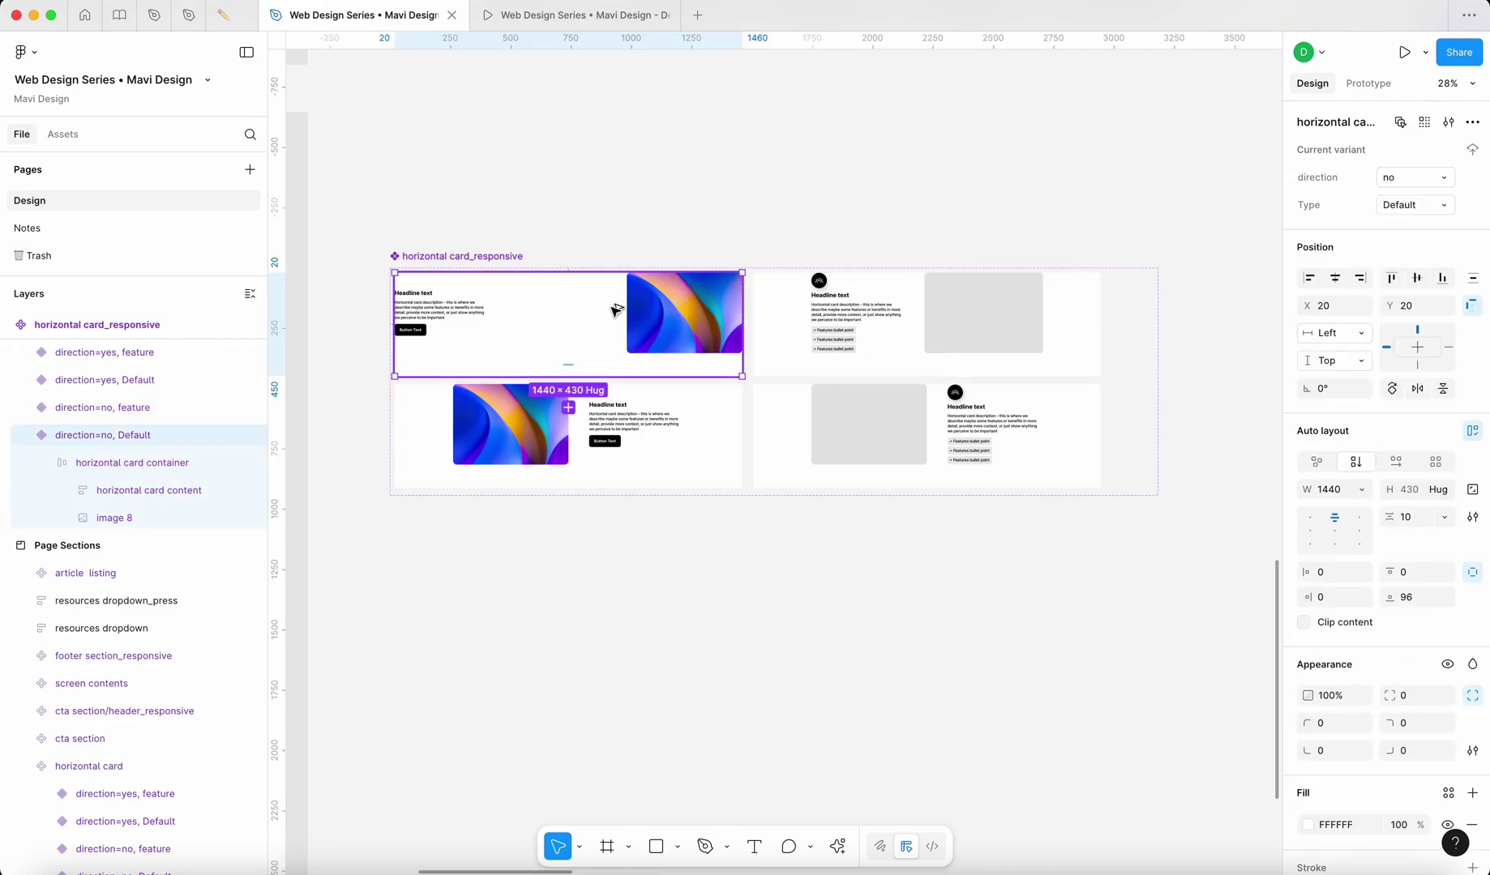
- Place a card instance below the set and stretch it to 1520 wide
drag(616, 311, 619, 583)
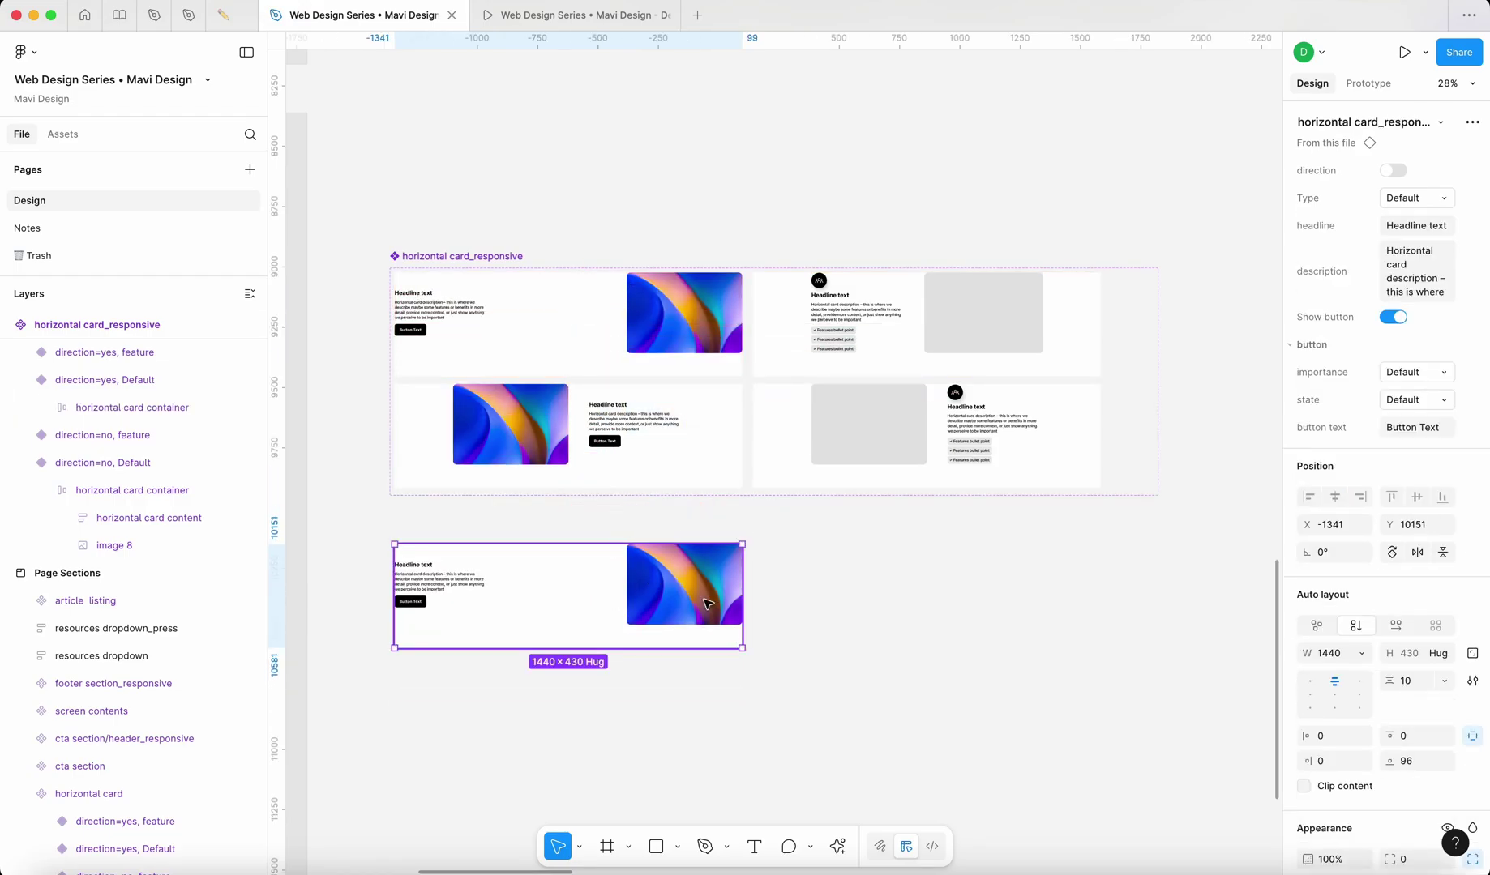
click(748, 602)
click(744, 601)
mouse_move(745, 602)
mouse_down()
mouse_move(569, 612)
mouse_move(748, 615)
mouse_move(675, 618)
mouse_move(711, 618)
mouse_move(694, 620)
mouse_move(761, 587)
mouse_up()
- Compare the instance with the Default variant, then select the second-row variant's card container
click(798, 655)
click(636, 405)
click(691, 580)
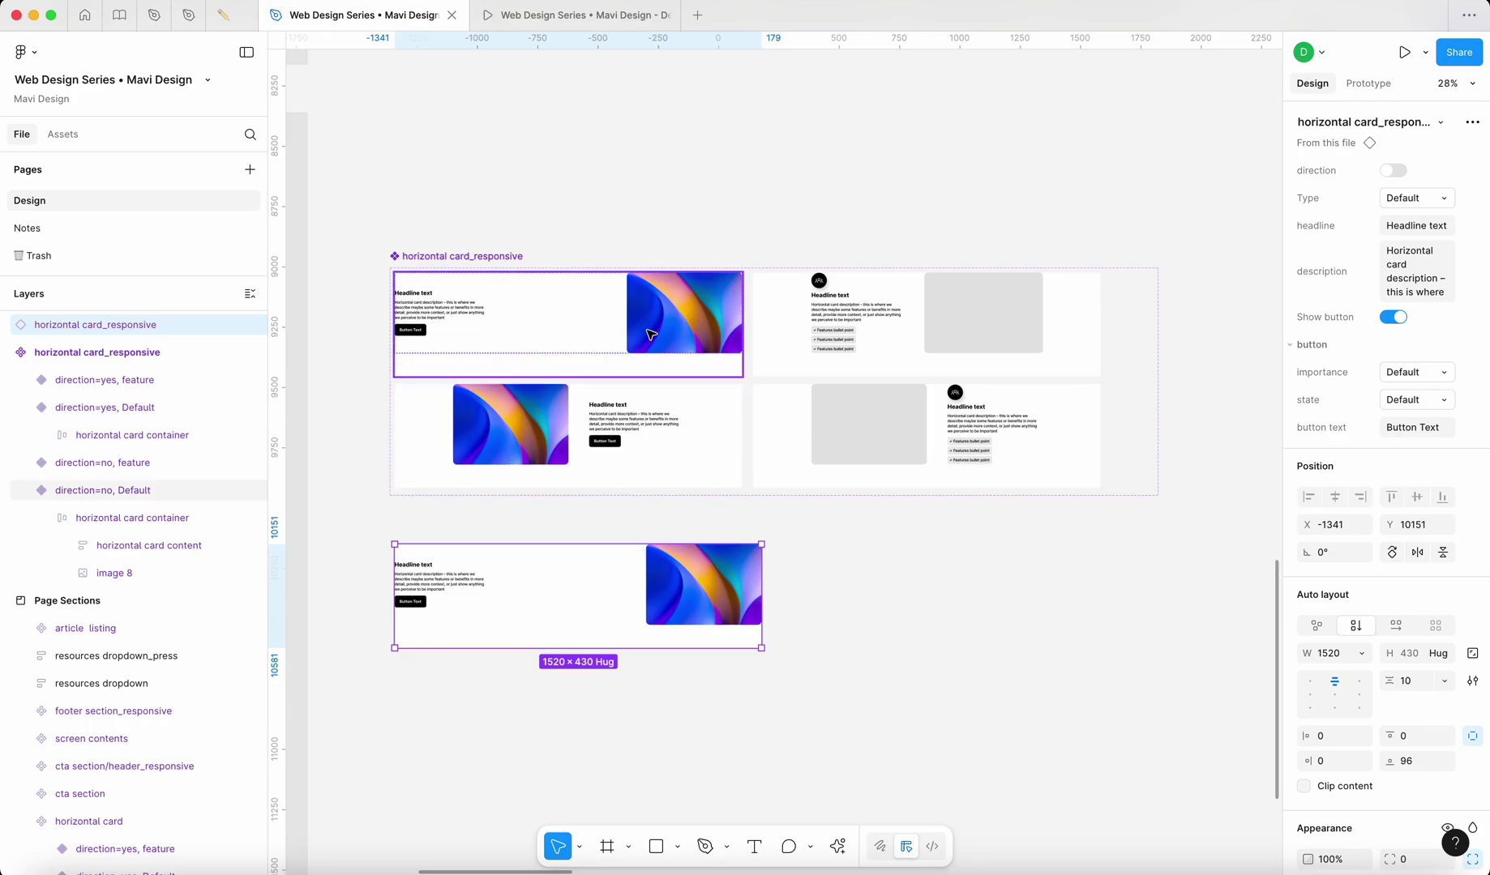
double_click(593, 429)
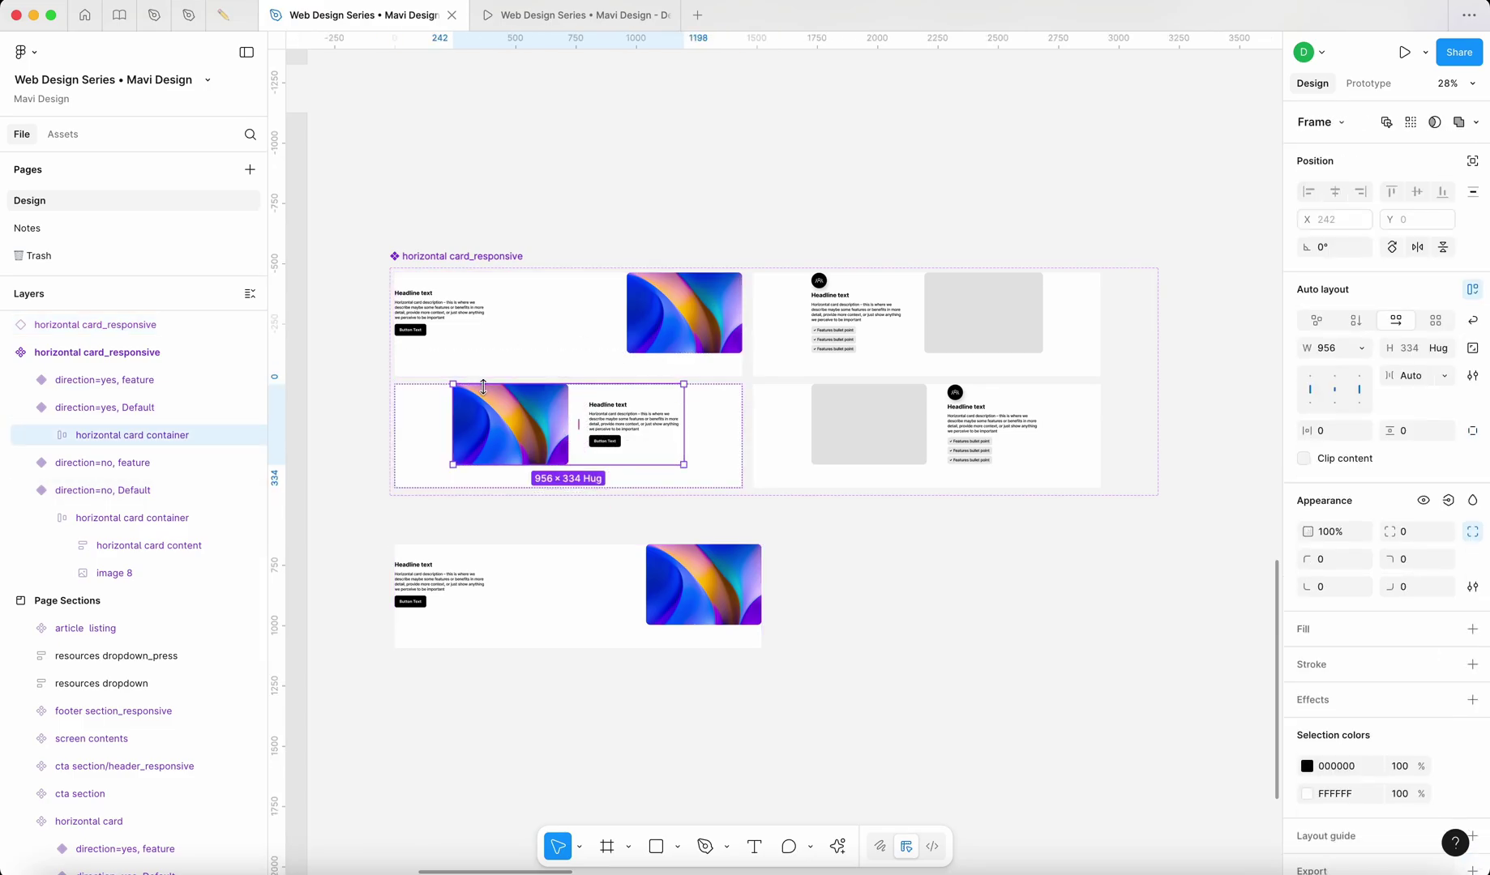
- Try adding a max width to the top-left variant's card container, comparing the second-row container
click(673, 337)
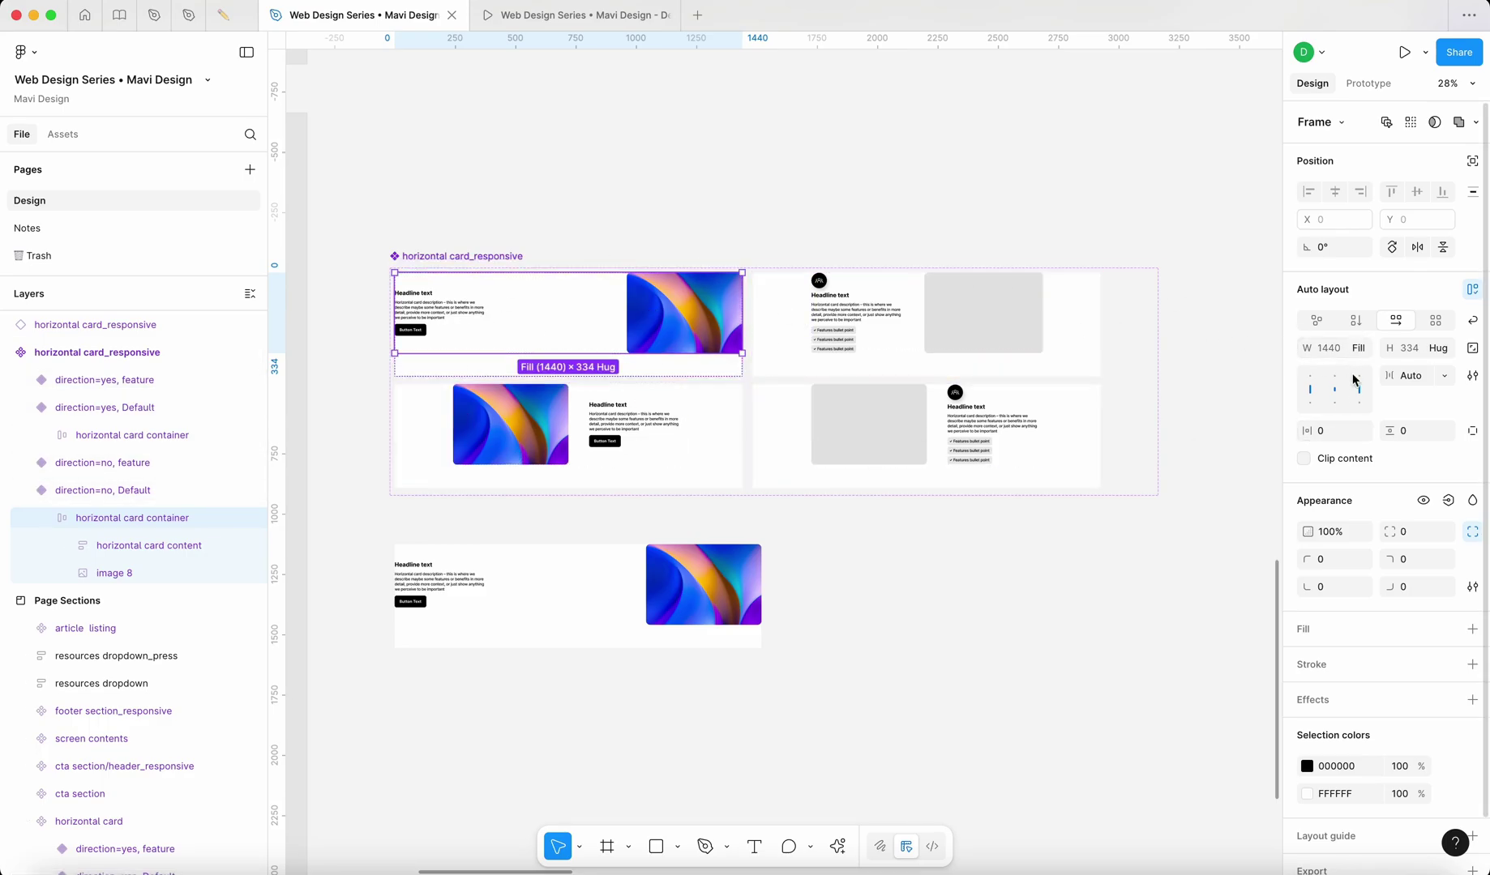
click(1358, 347)
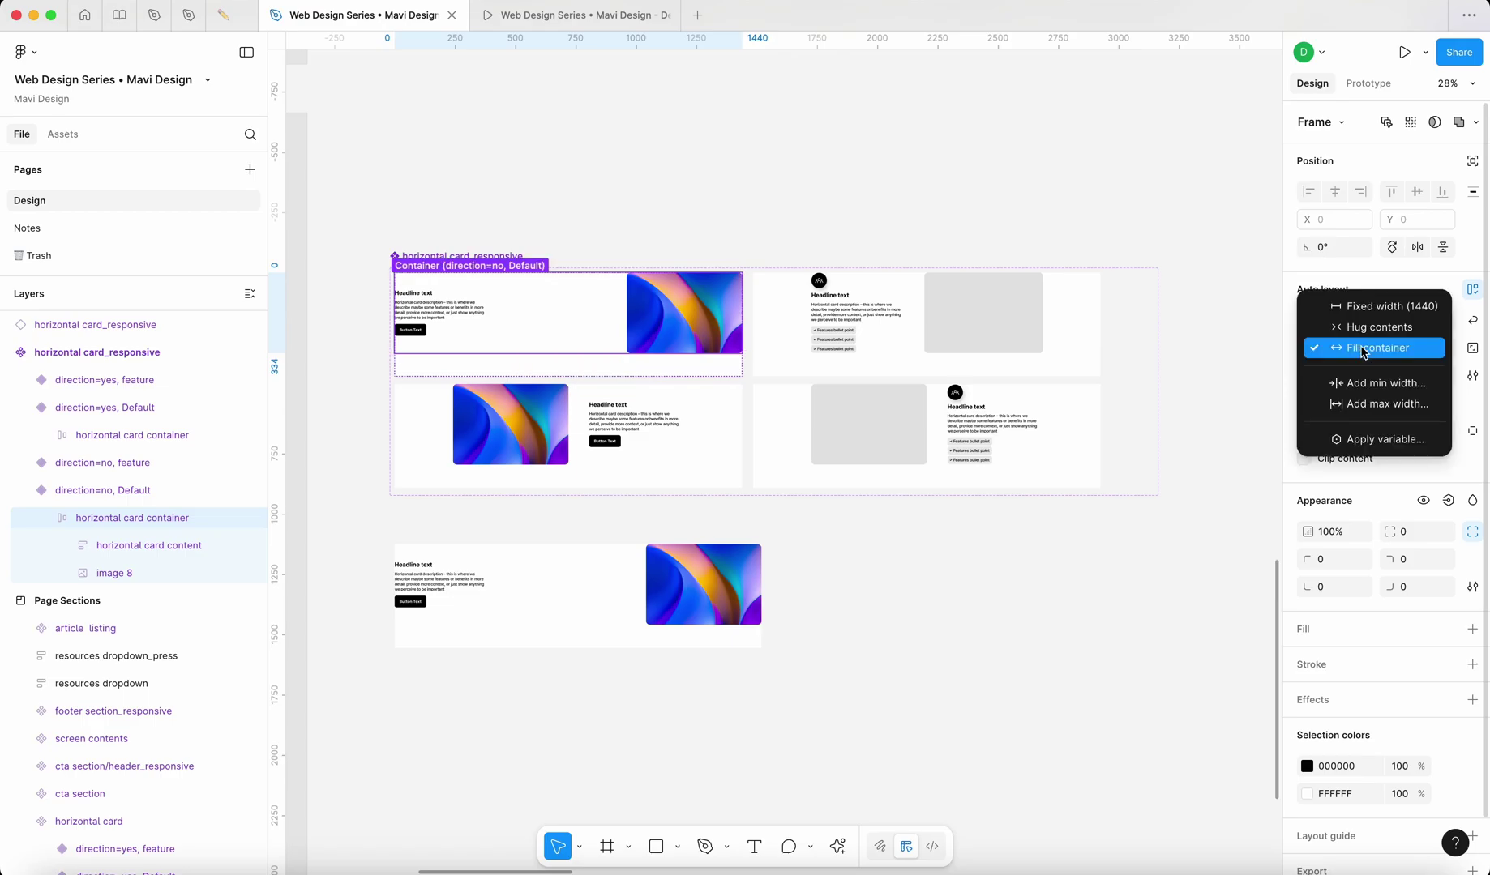
click(1378, 404)
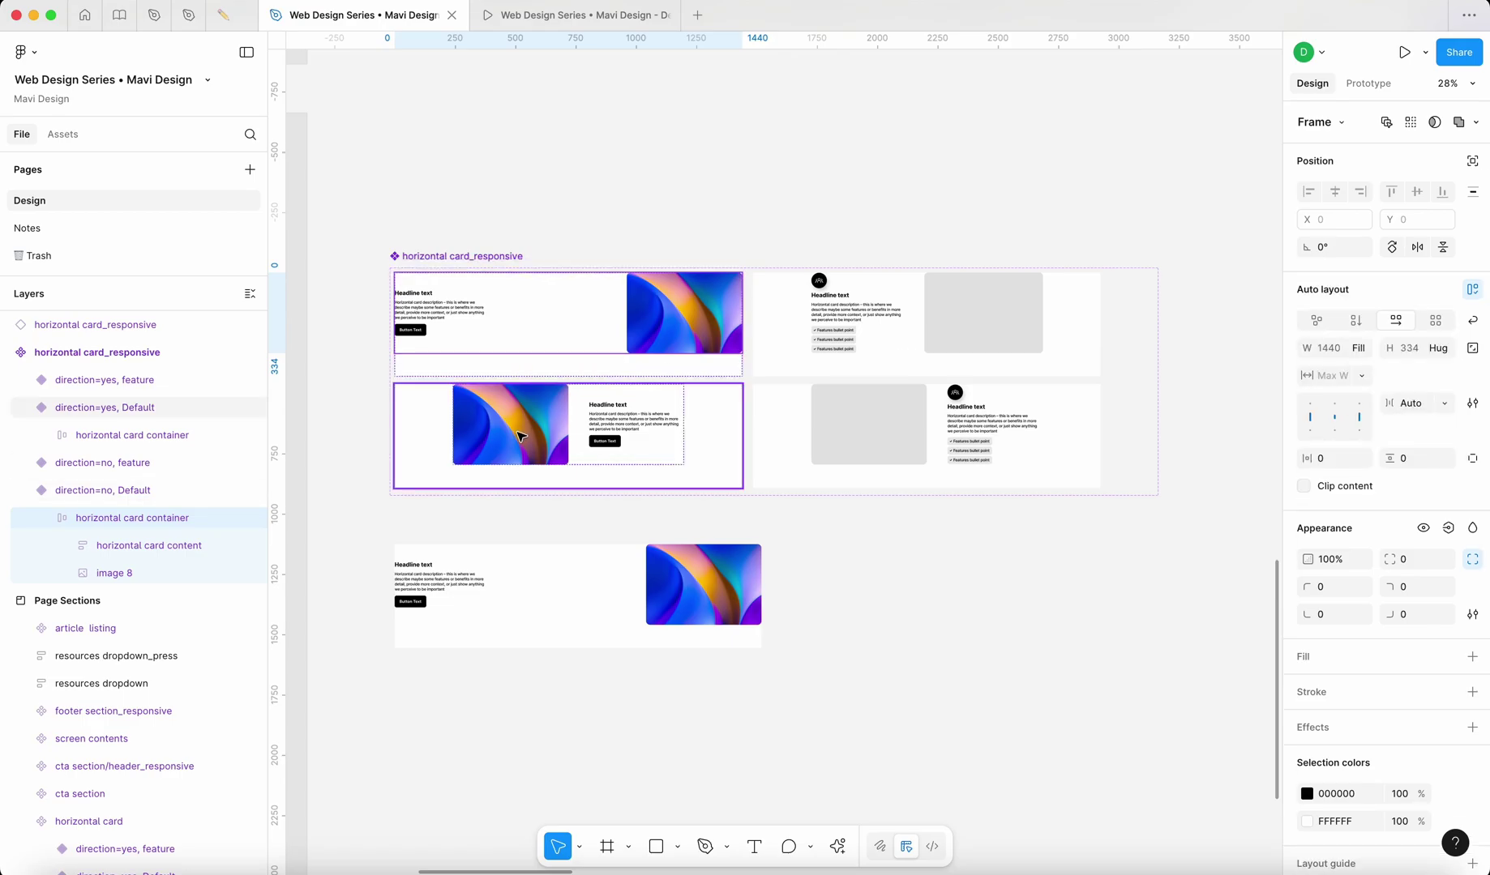
double_click(616, 468)
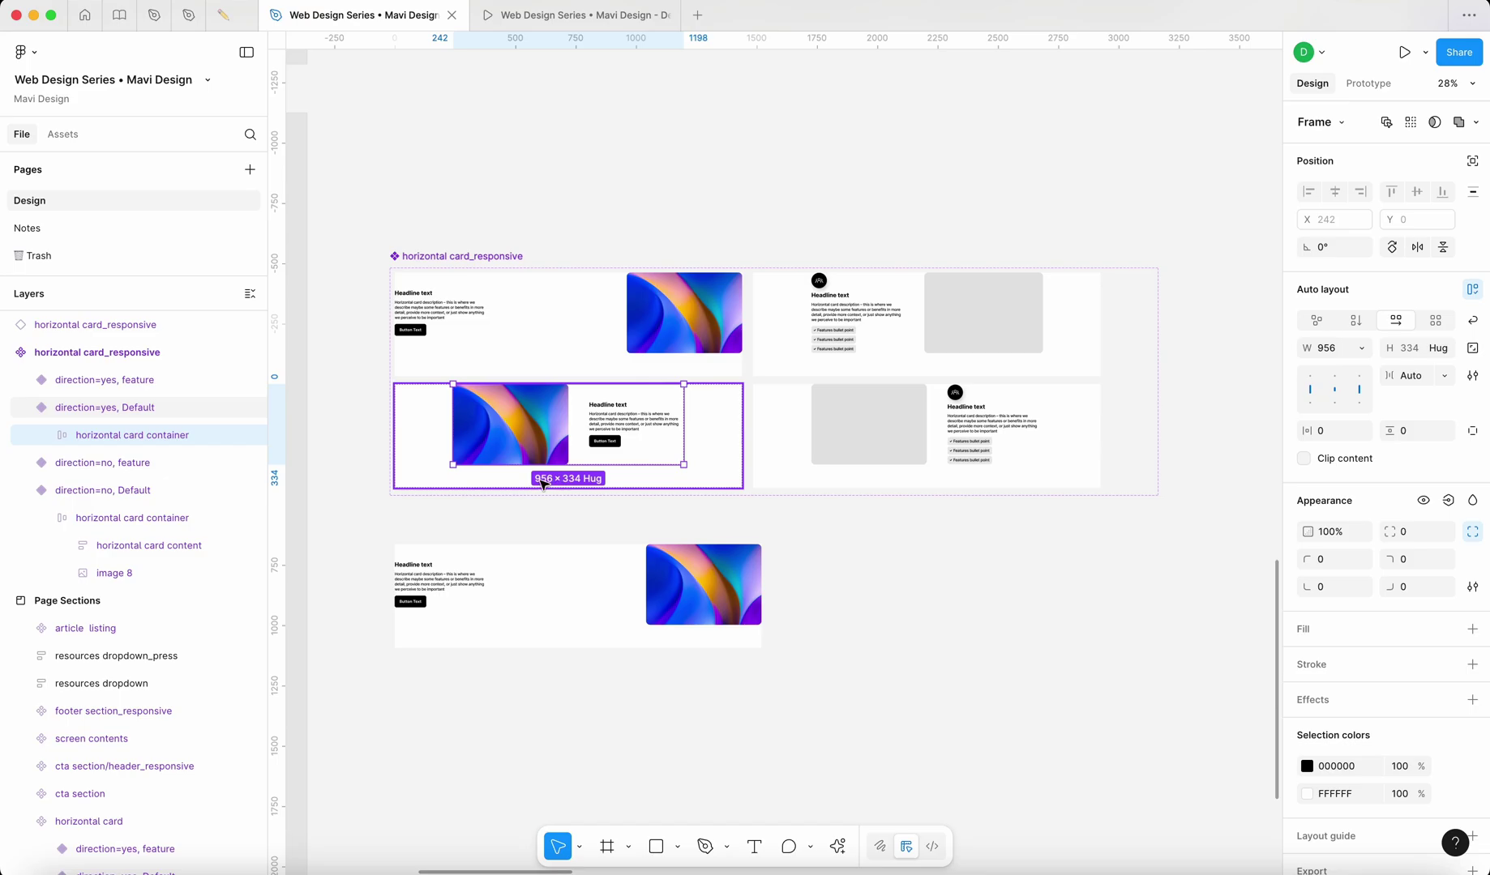
- Give the top-left card container a 956 max width
click(559, 319)
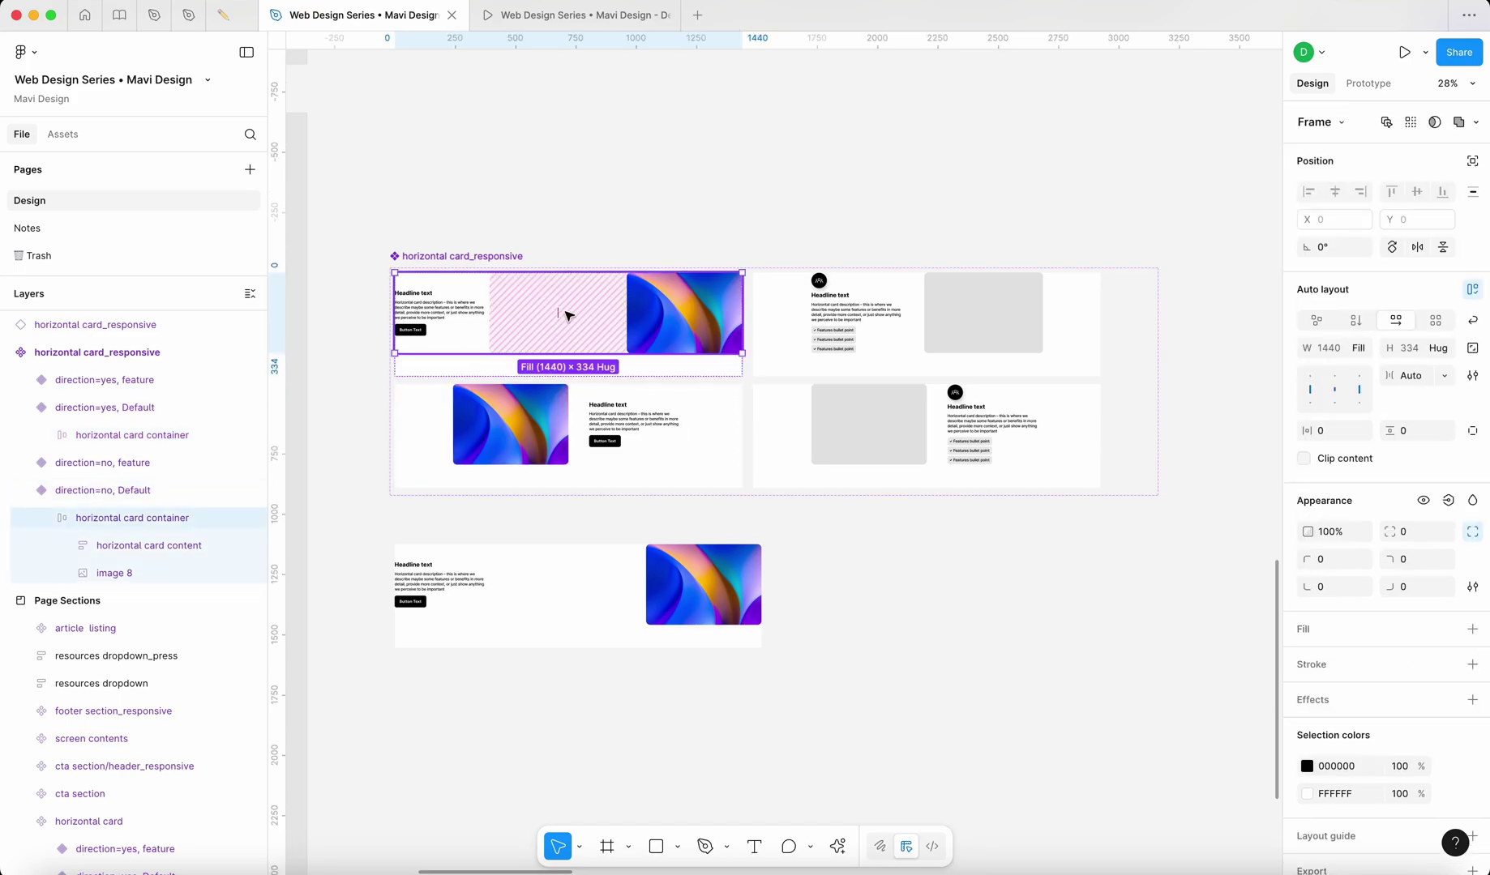
click(1358, 348)
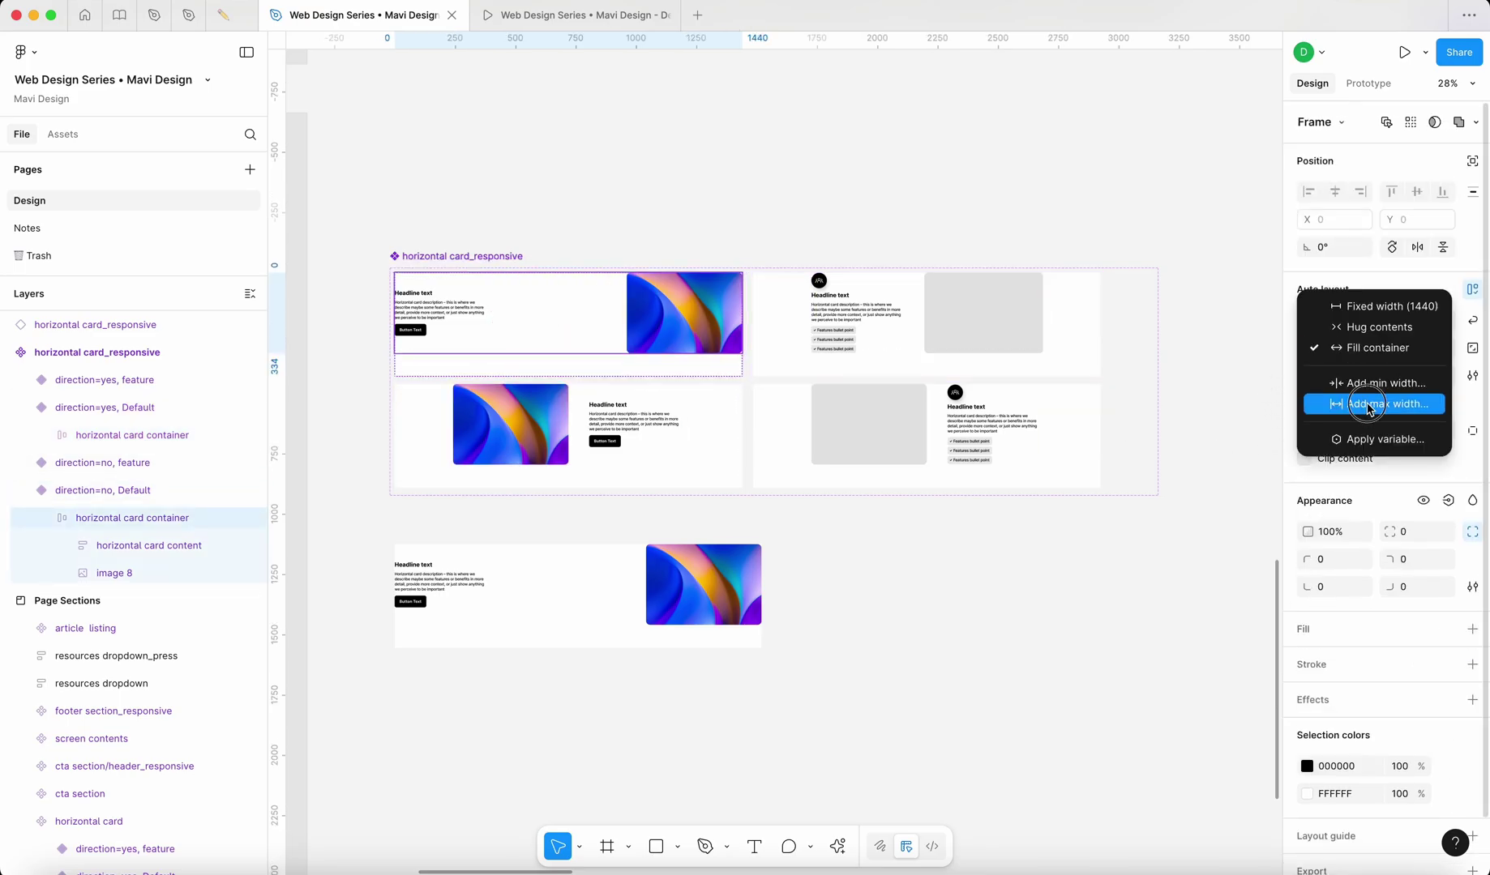
click(1369, 405)
text(956)
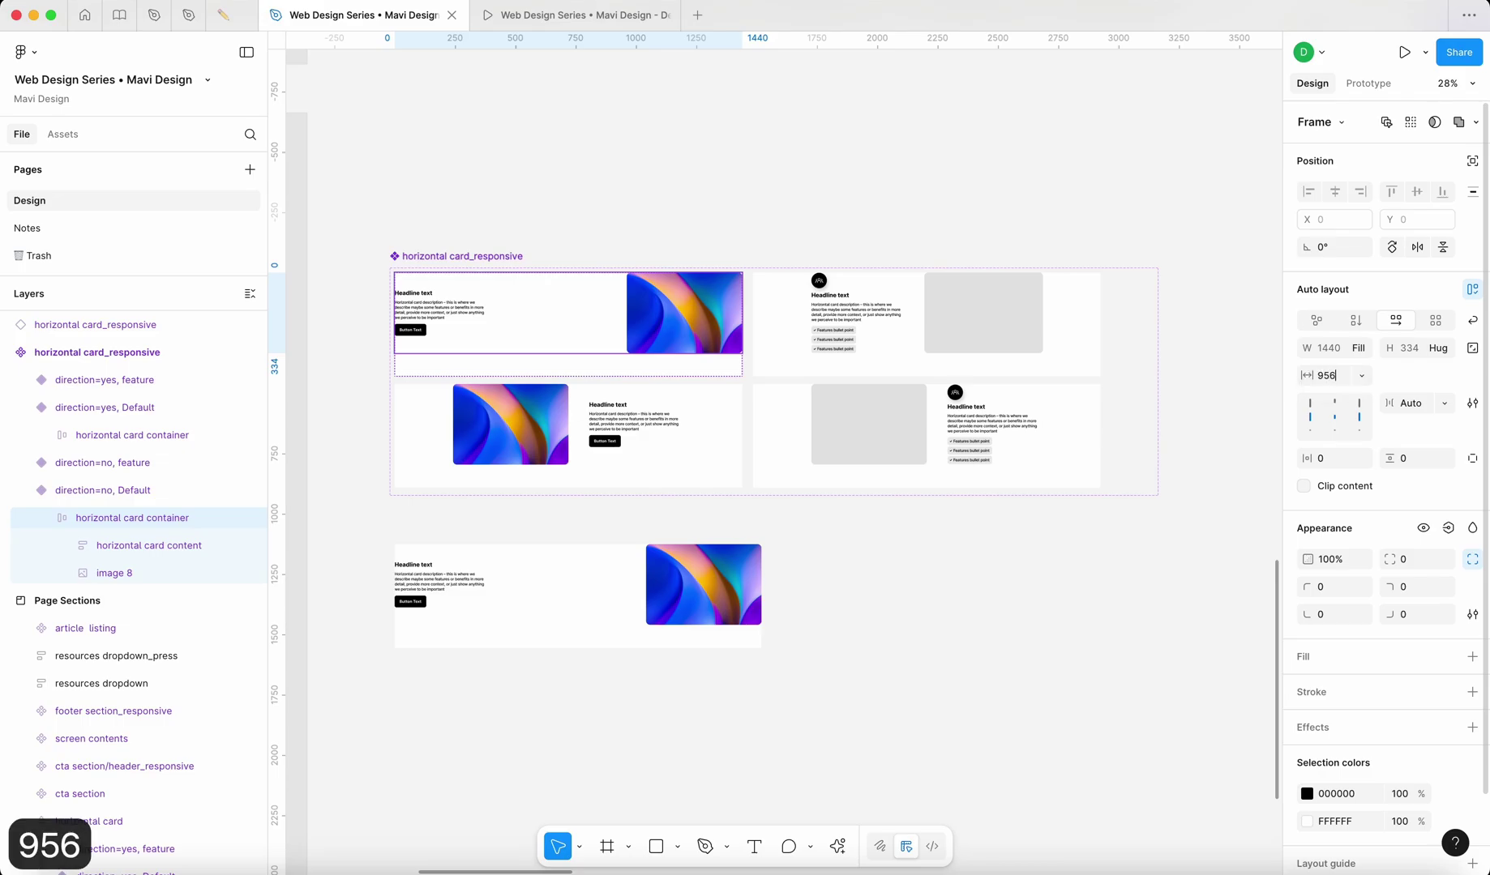
key(Return)
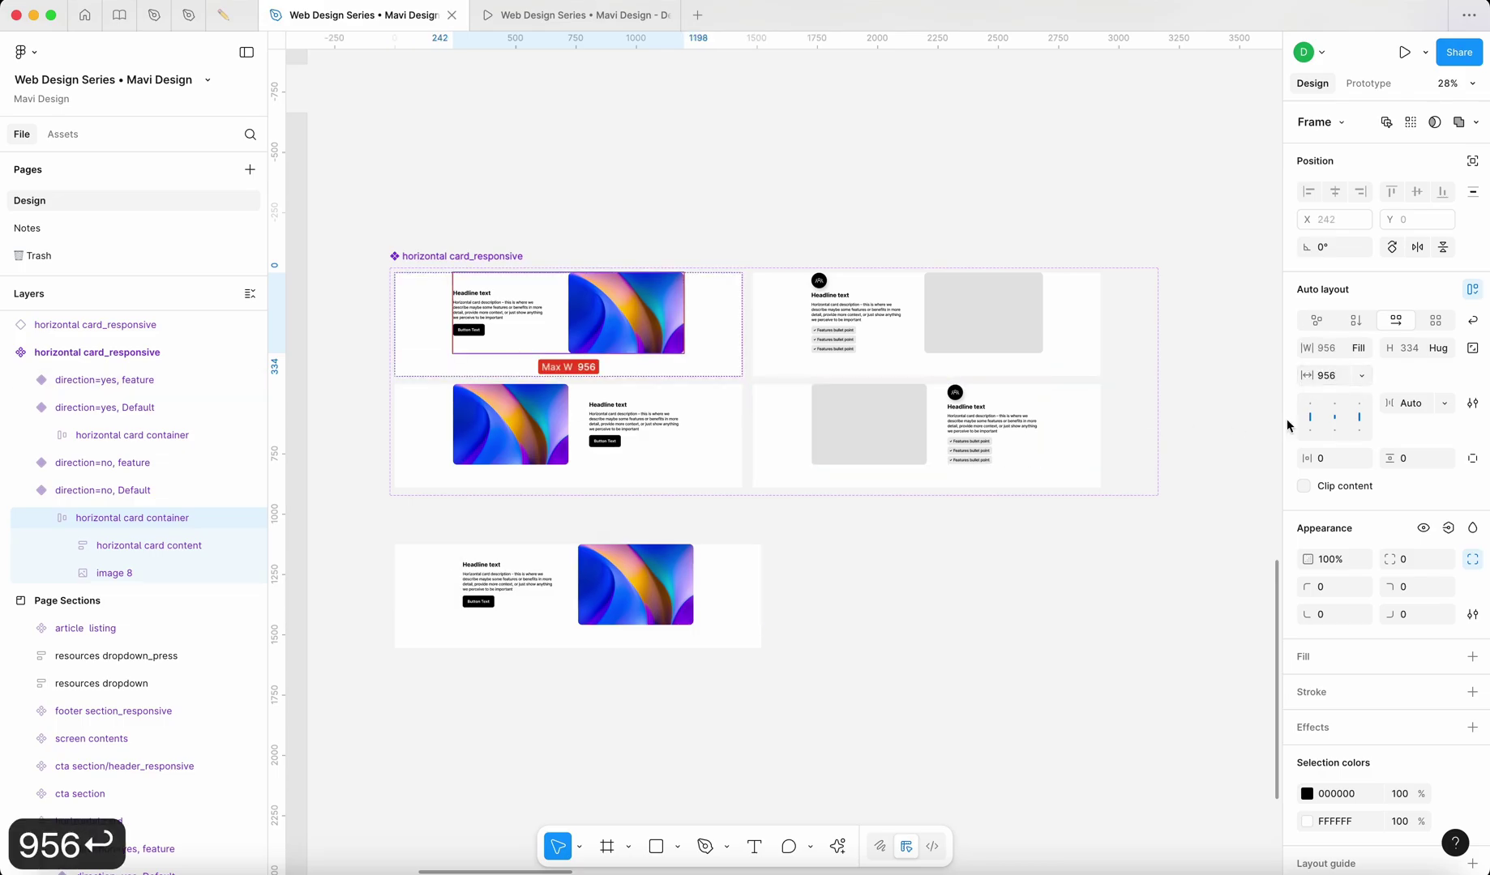
- Browse the variables available for the max width, then close the variable picker
click(1362, 376)
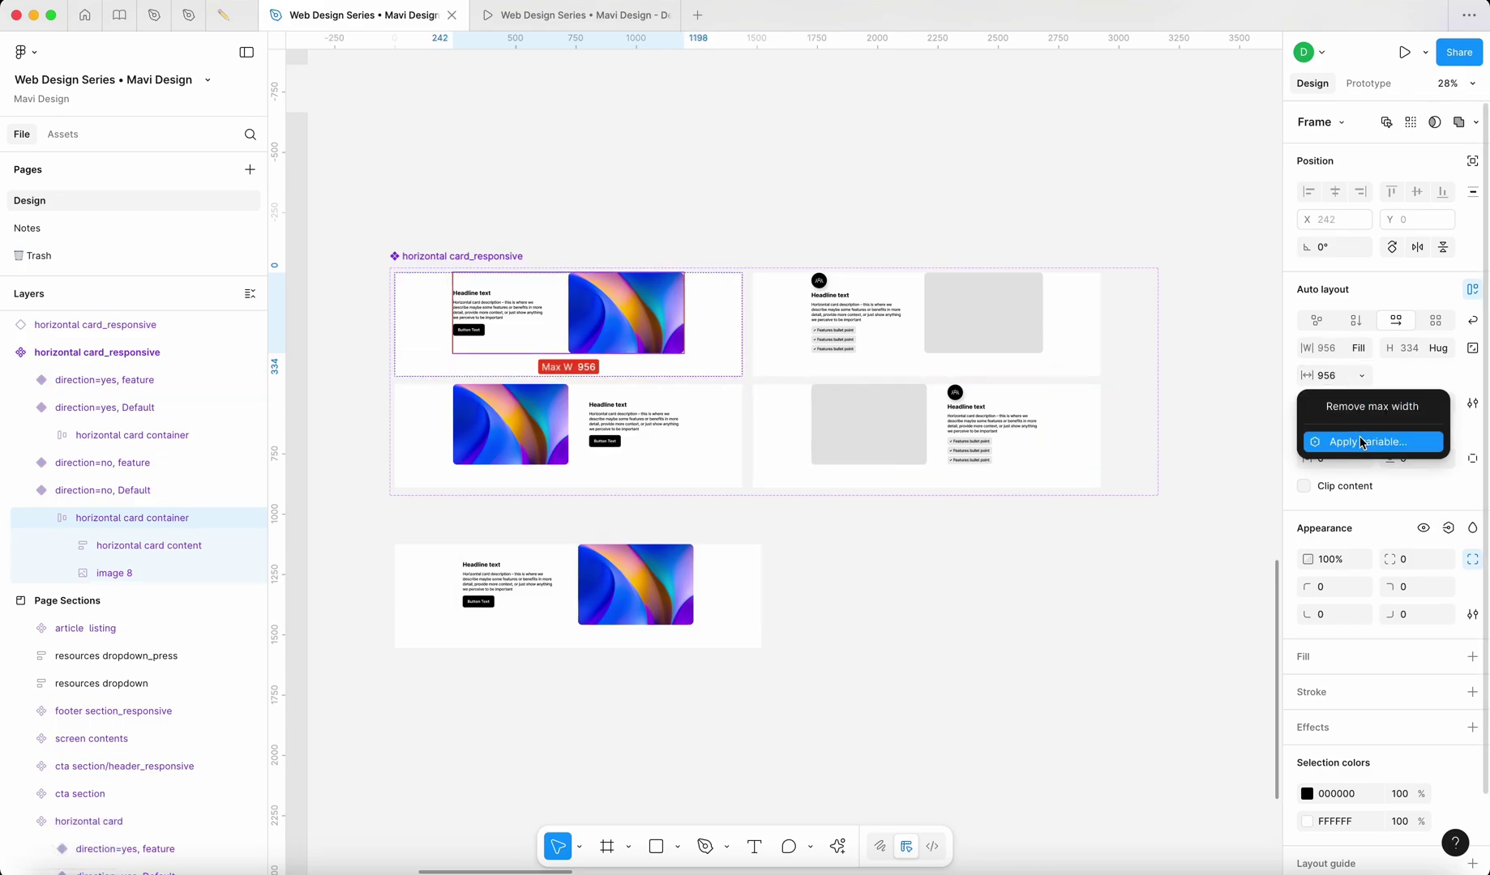
click(1362, 442)
scroll(1302, 567, down, 6)
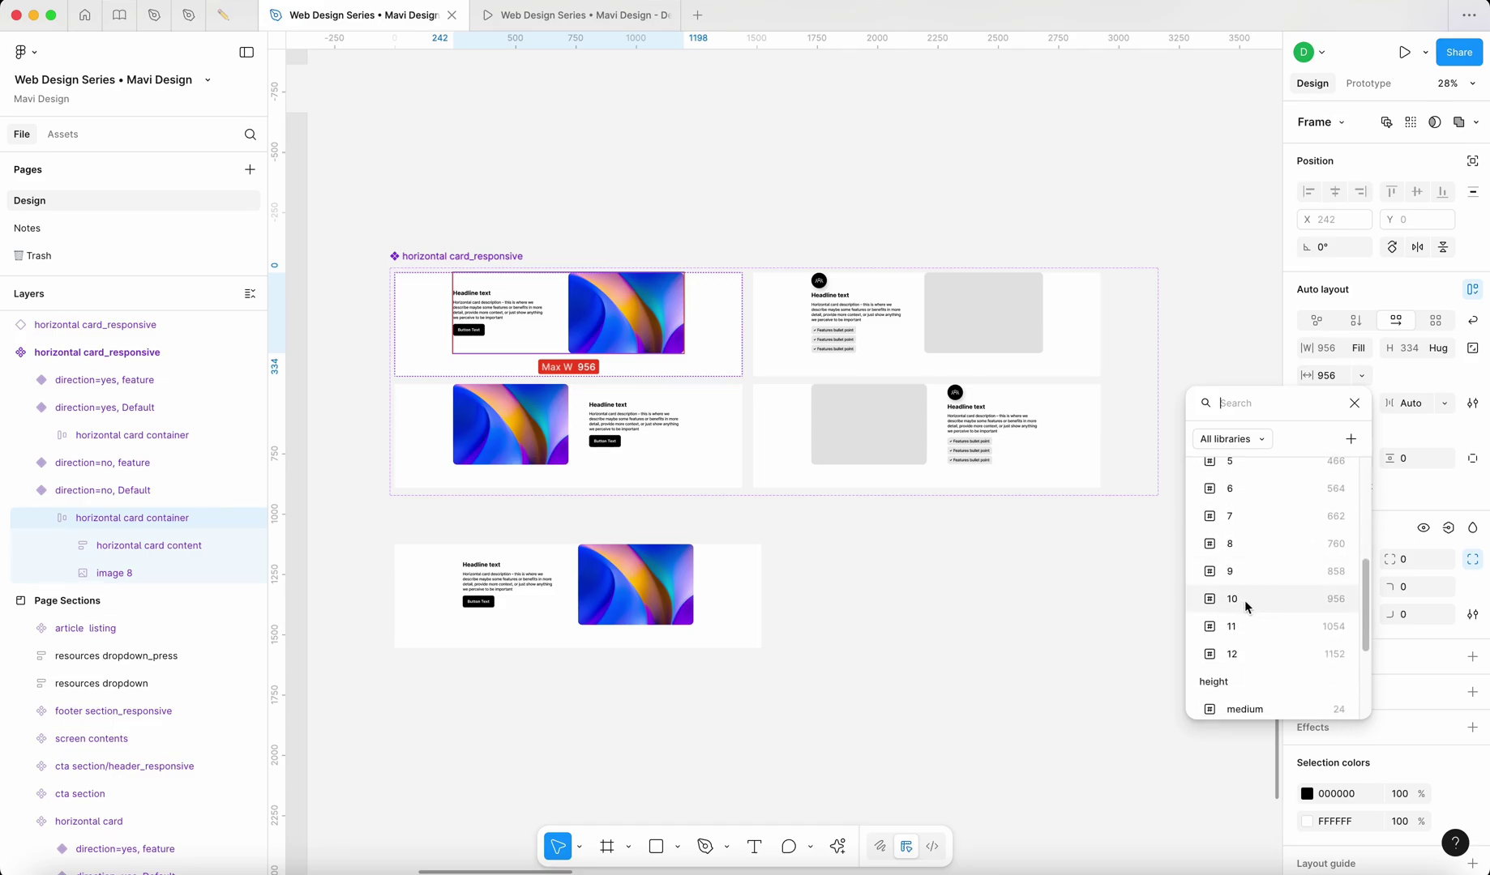
click(1299, 599)
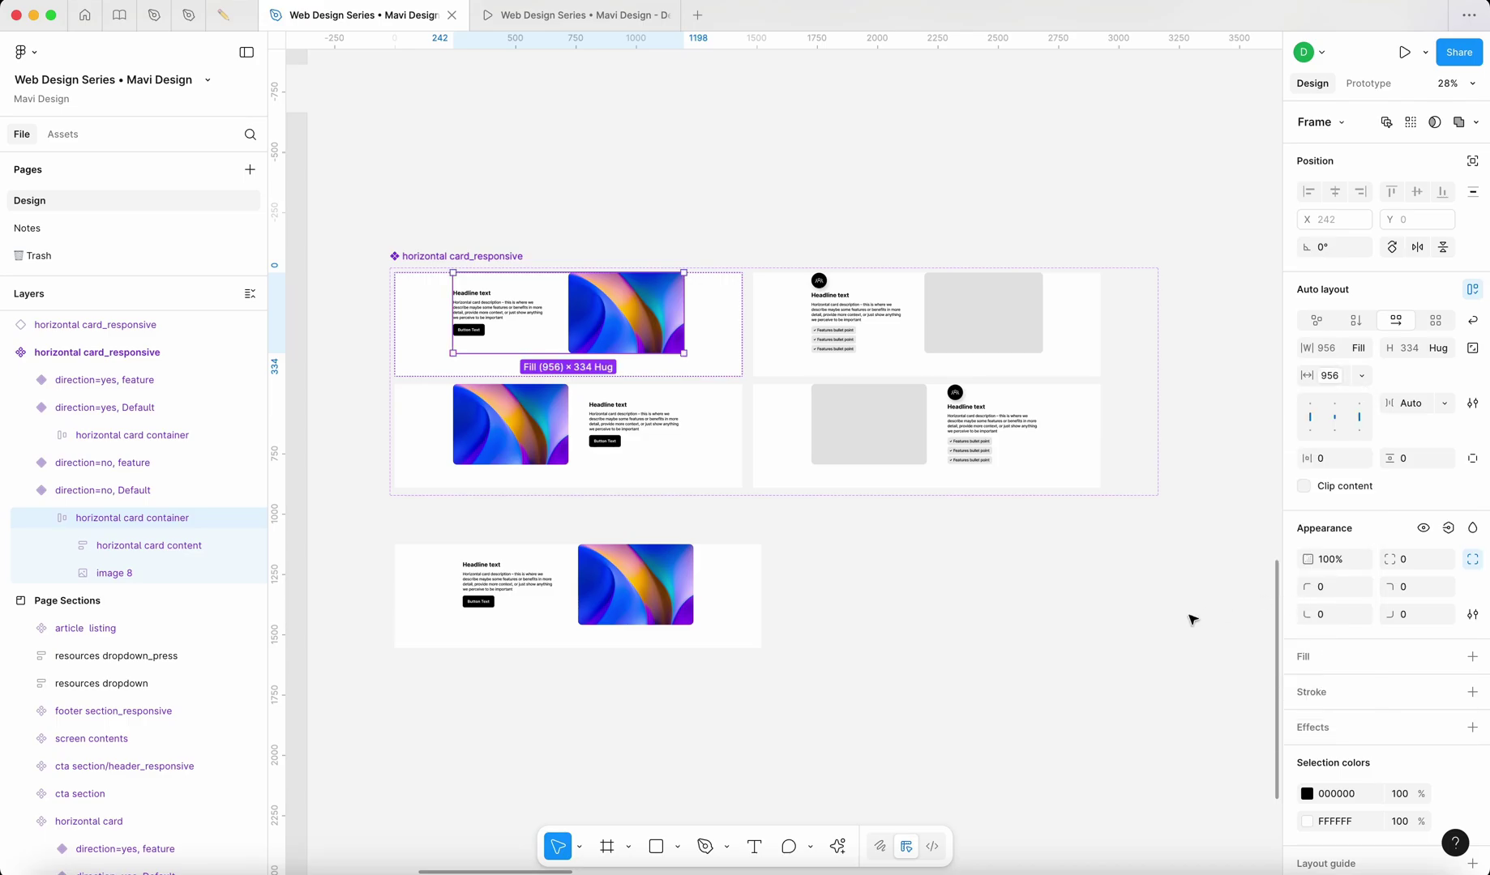
click(1034, 203)
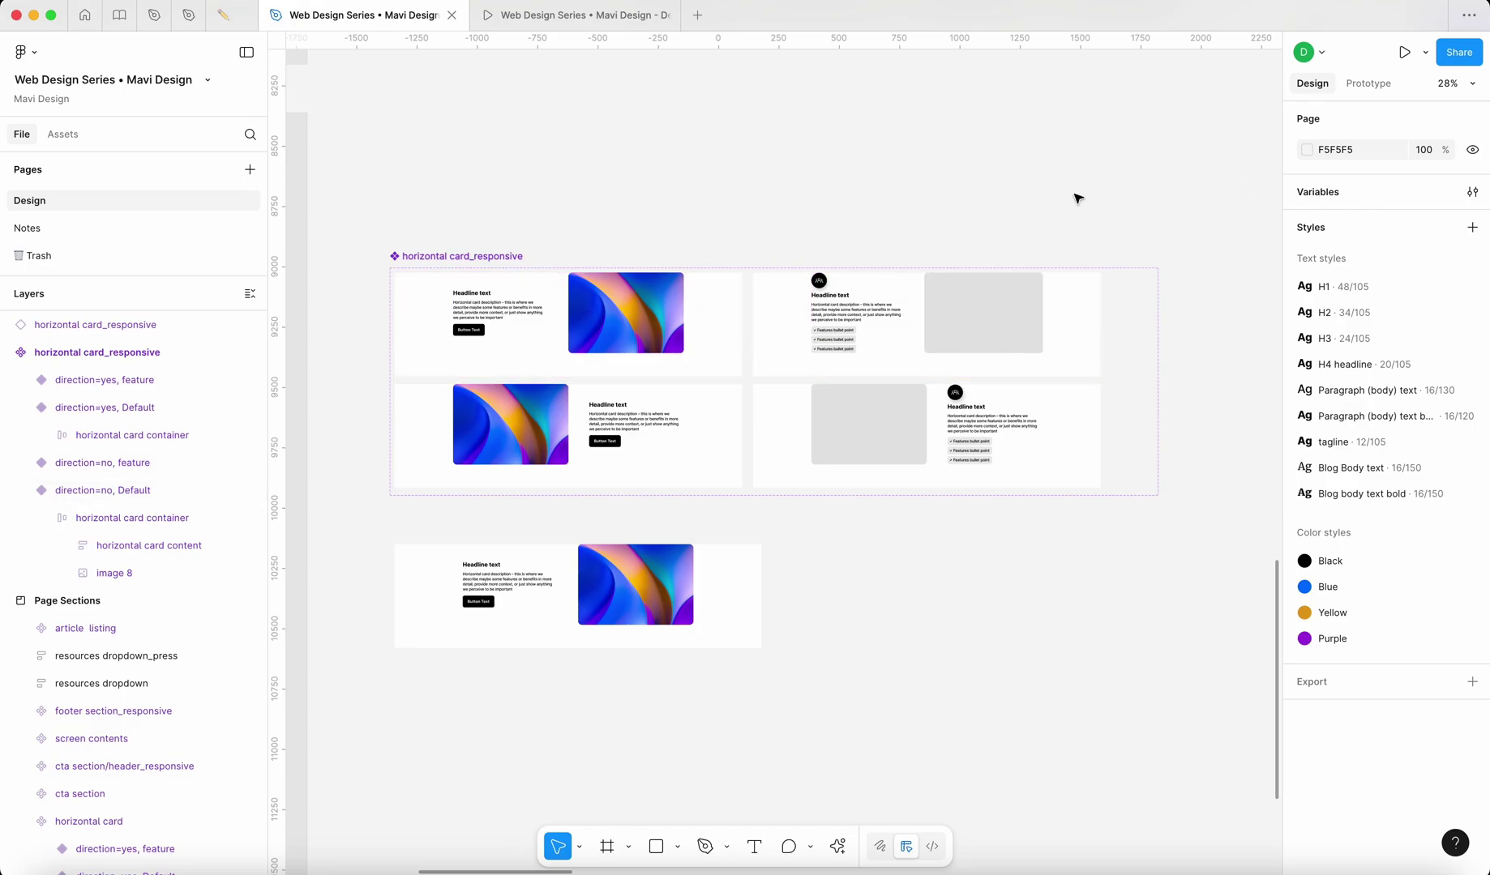
click(1472, 192)
scroll(393, 459, down, 4)
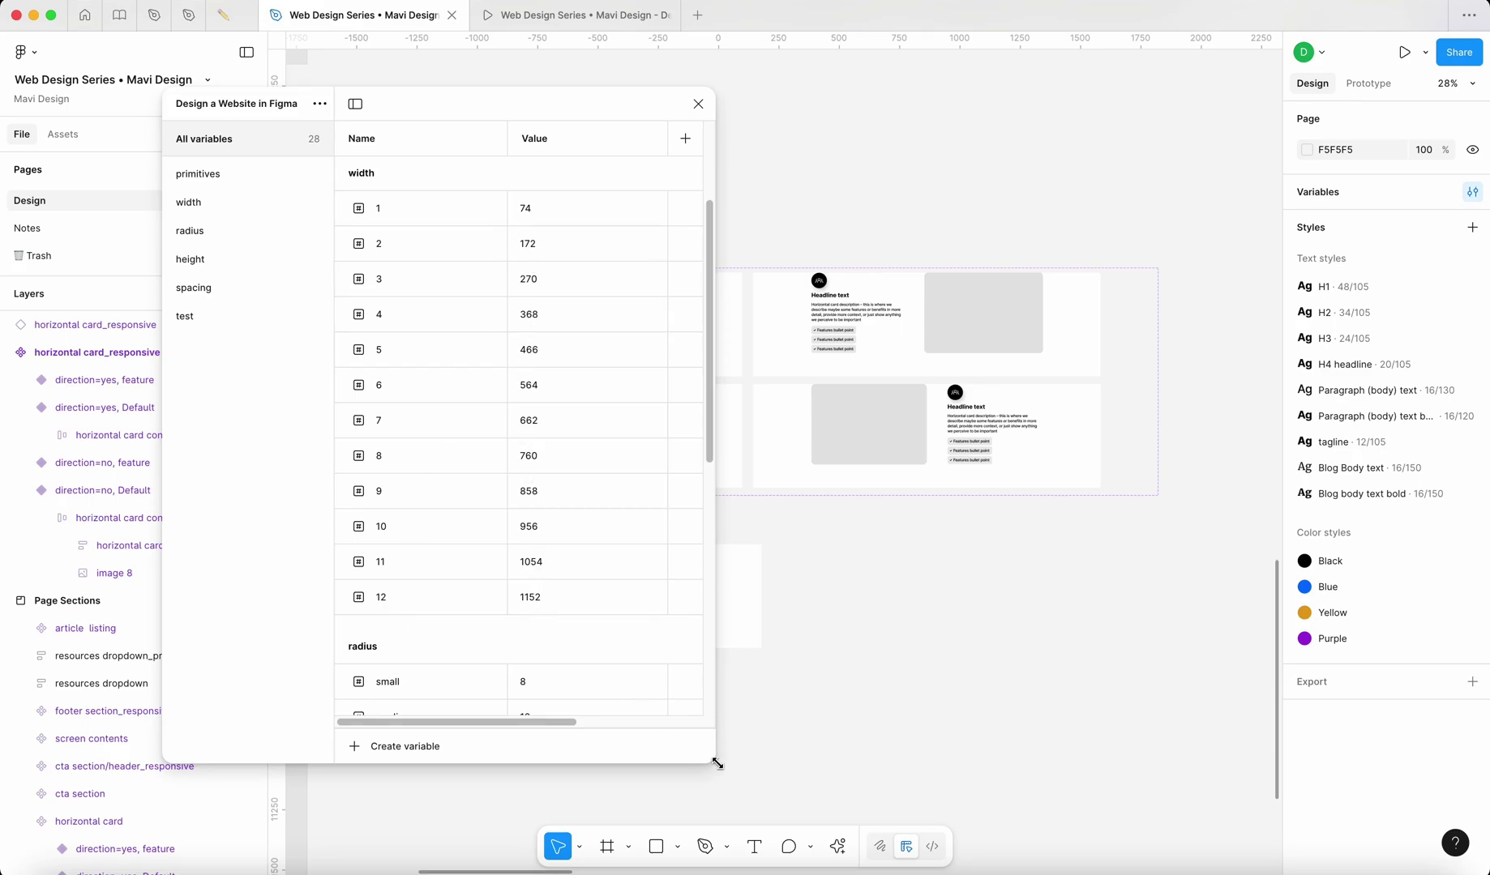
drag(717, 763, 1025, 782)
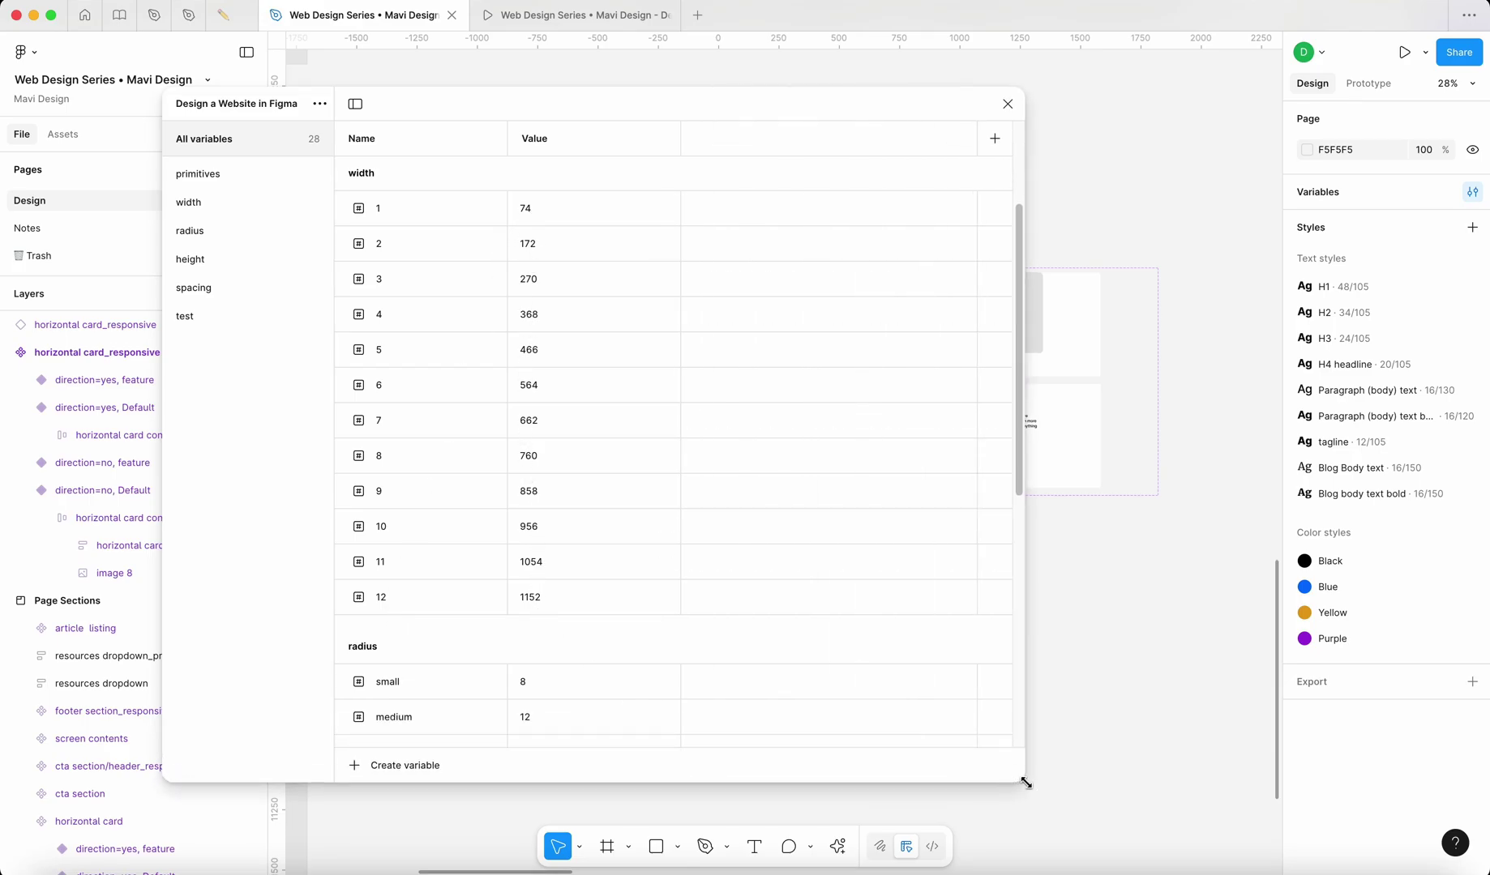
click(1007, 103)
double_click(539, 322)
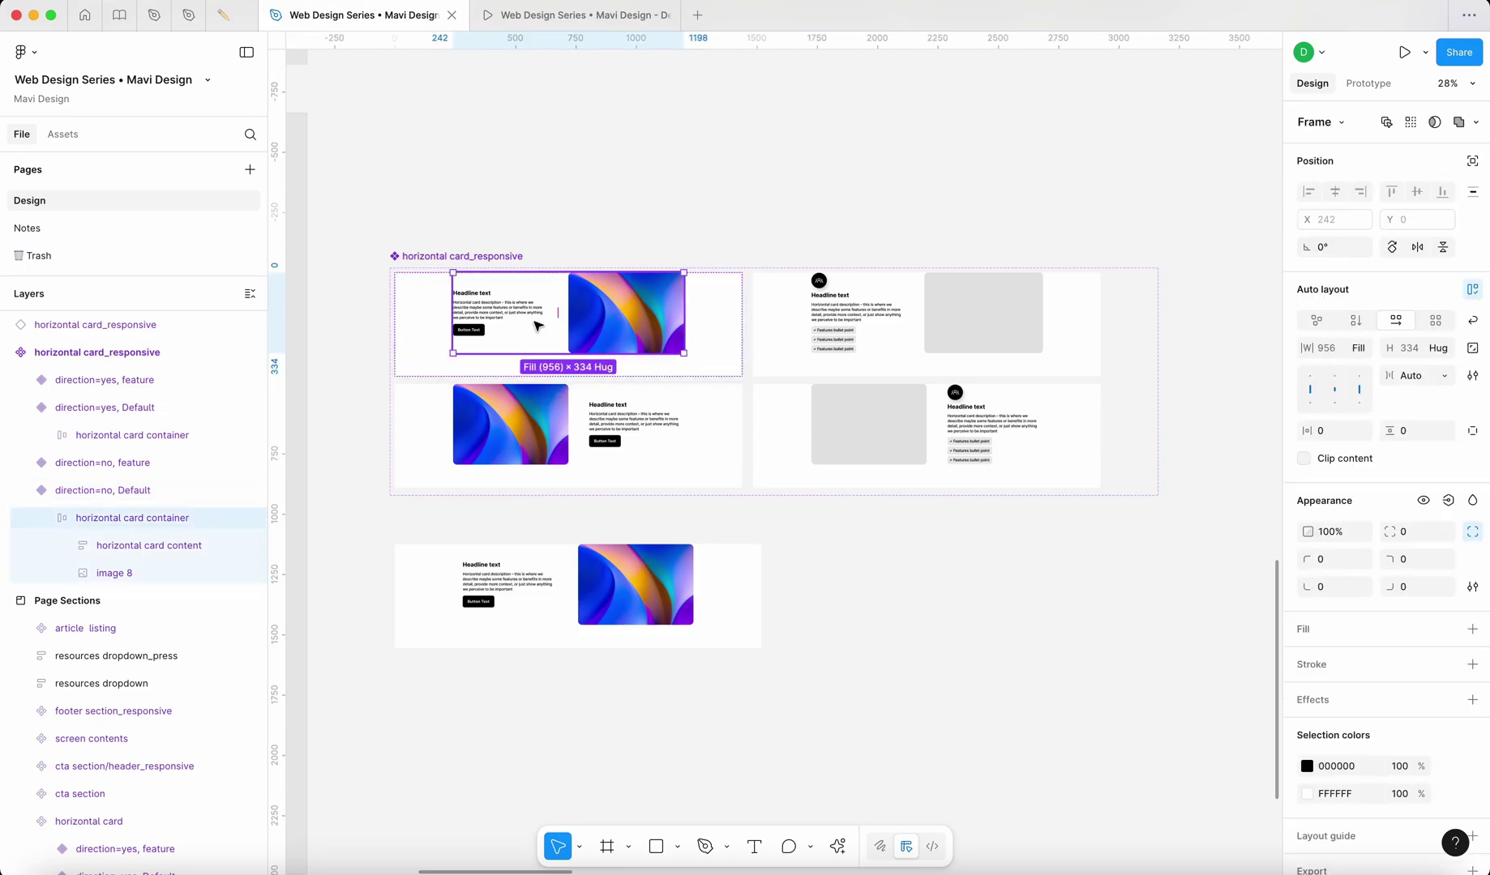
- Resize the test instance to 1416 wide and select its centred 956-wide card container
click(754, 621)
mouse_move(758, 620)
mouse_down()
mouse_move(585, 619)
mouse_move(732, 618)
mouse_move(577, 605)
mouse_move(746, 608)
mouse_up()
click(589, 614)
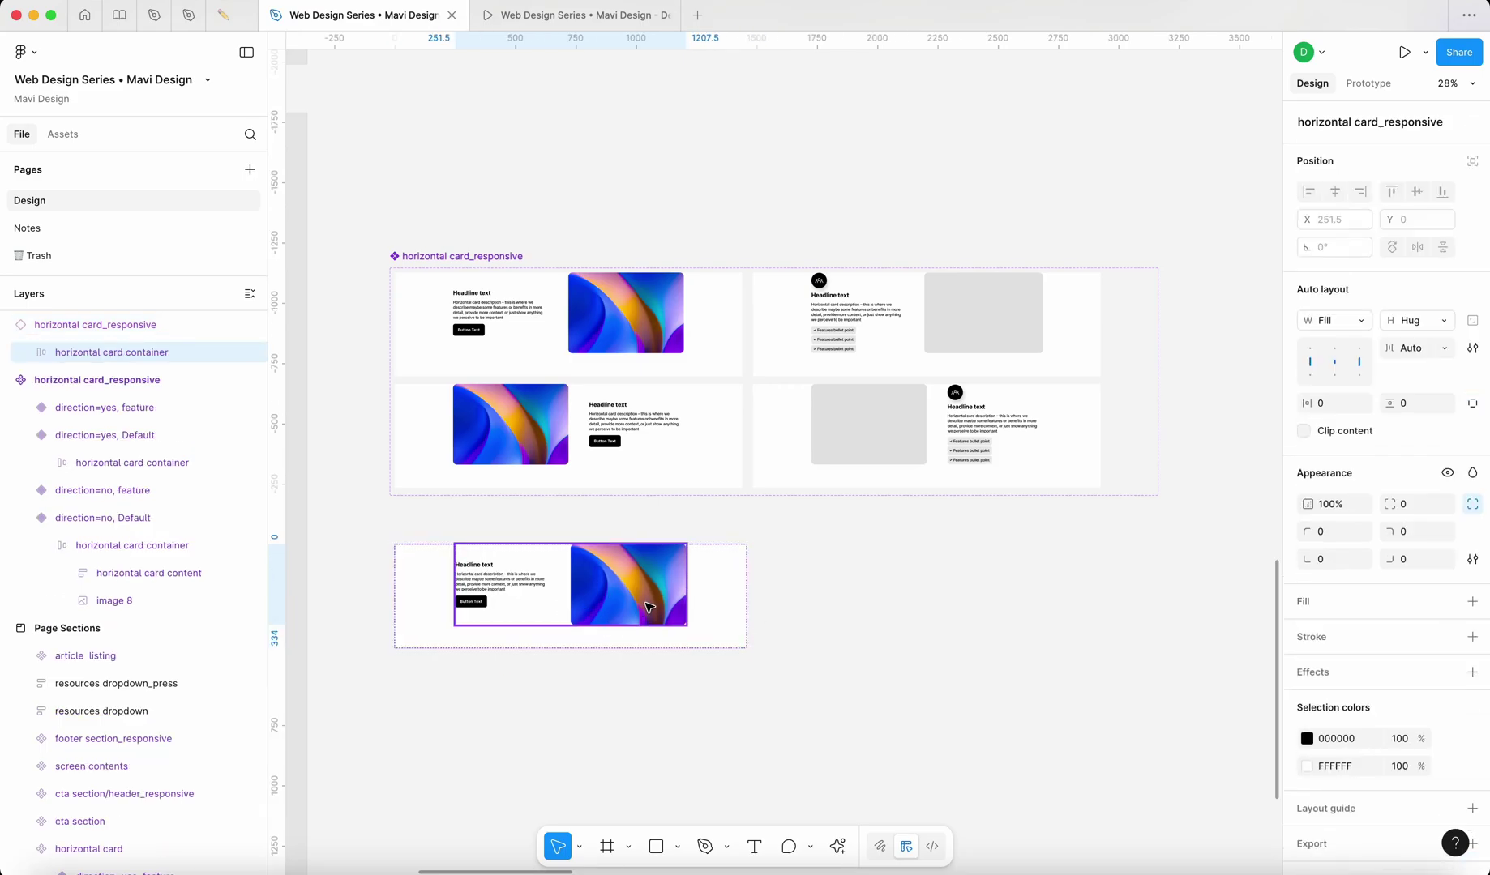